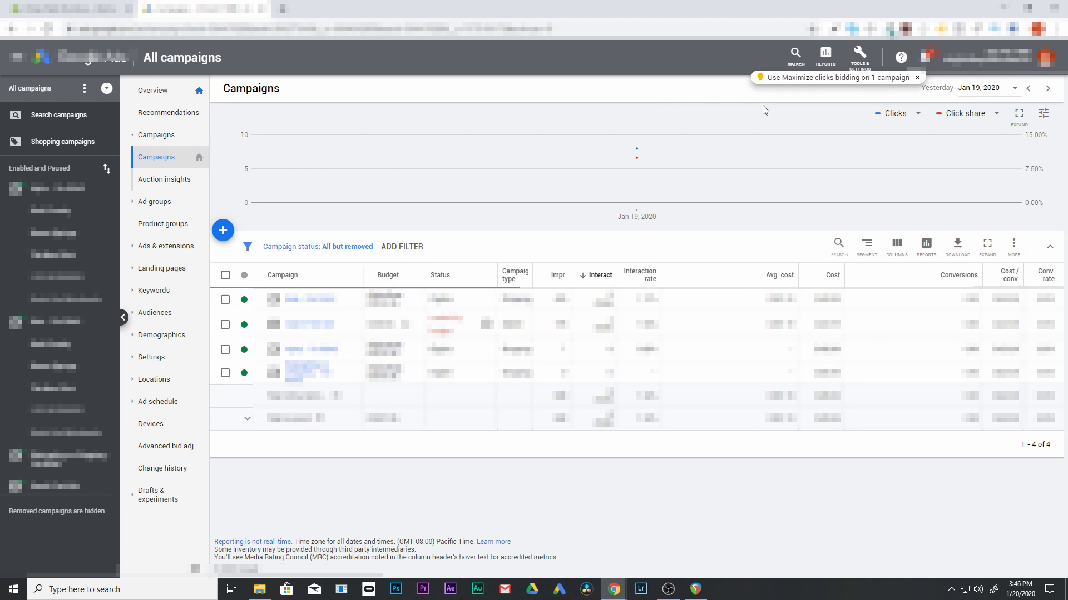
Step: Open the Conversions page from Tools & Settings > Measurement
click(860, 58)
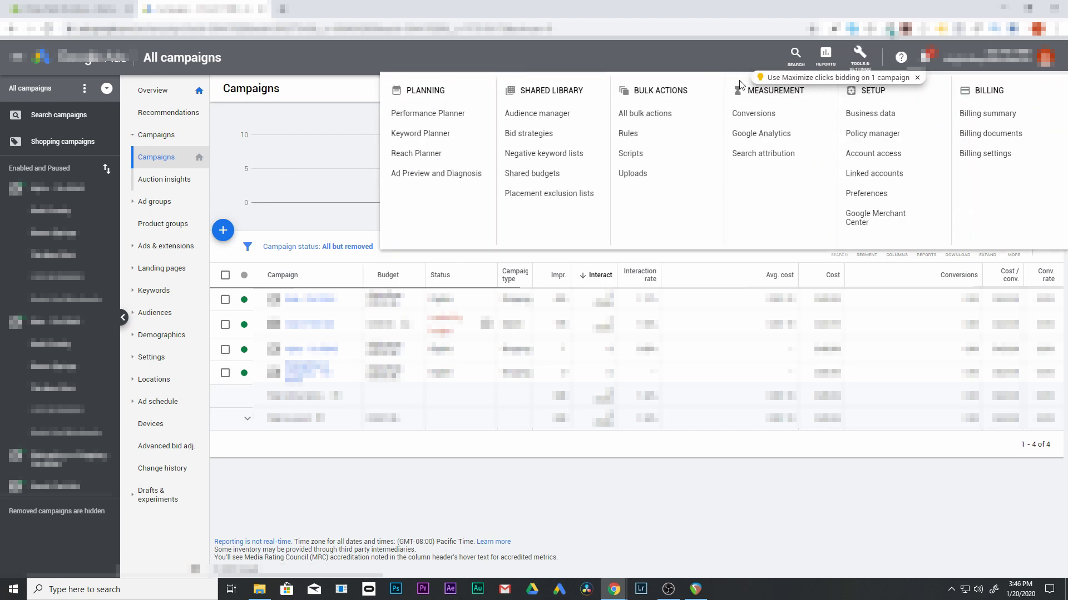
click(761, 118)
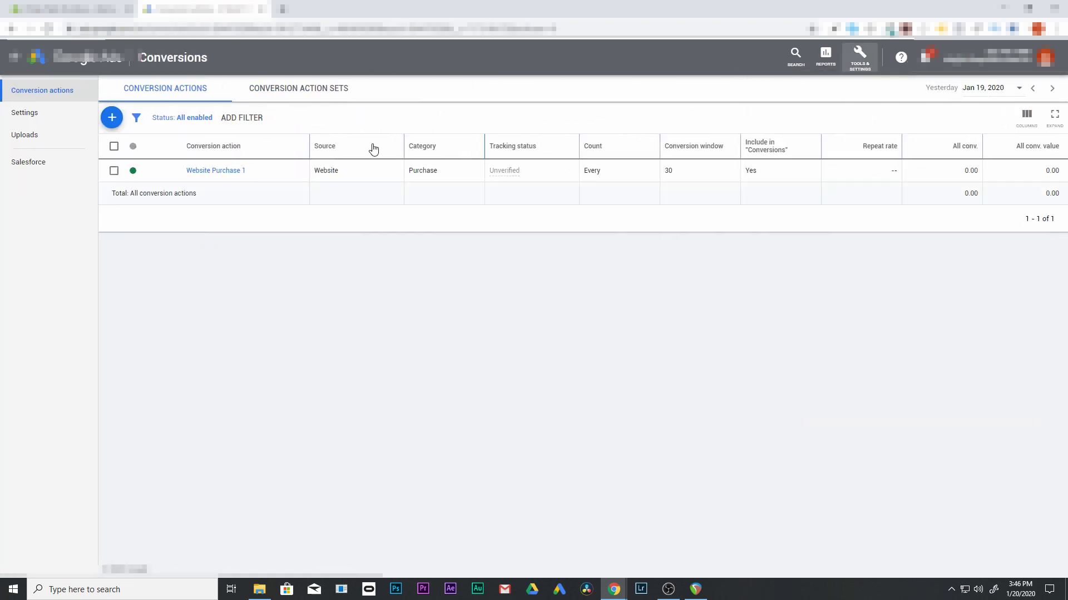
Step: Start a new website conversion action in the Purchase category
click(111, 119)
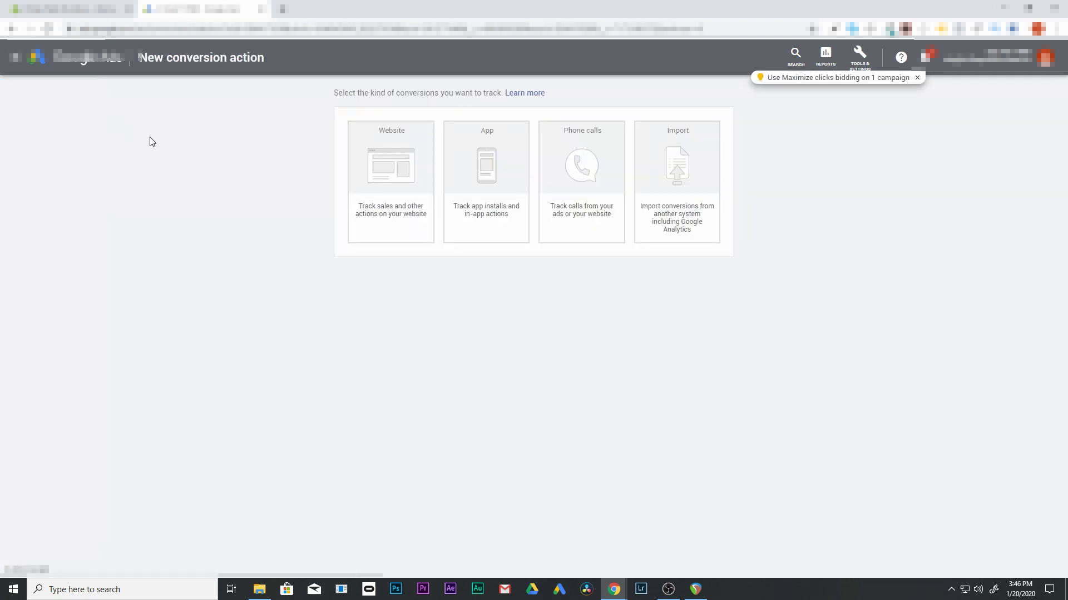
click(370, 172)
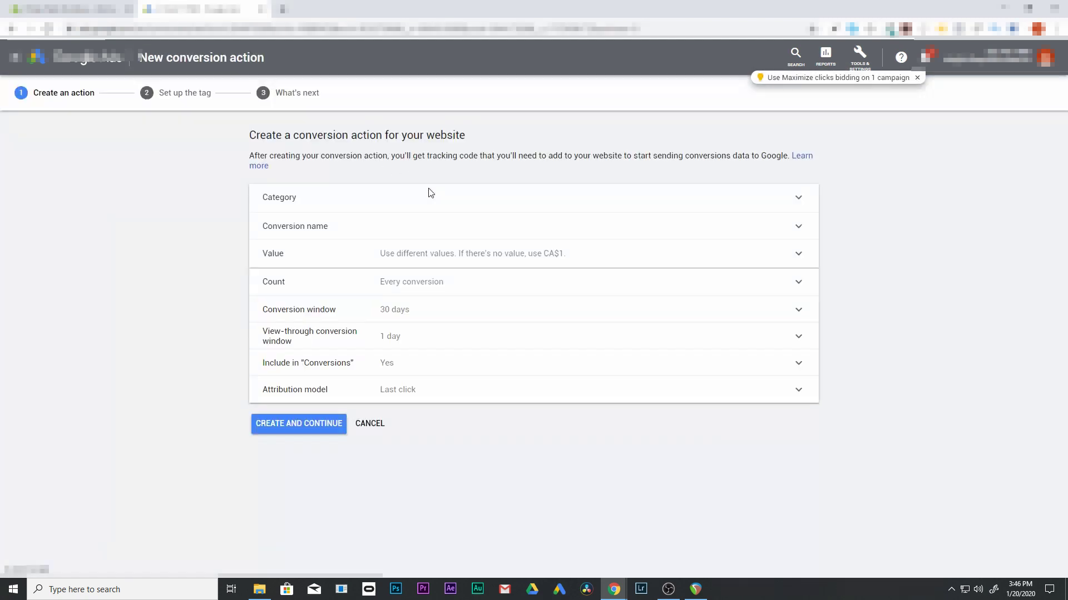
click(389, 222)
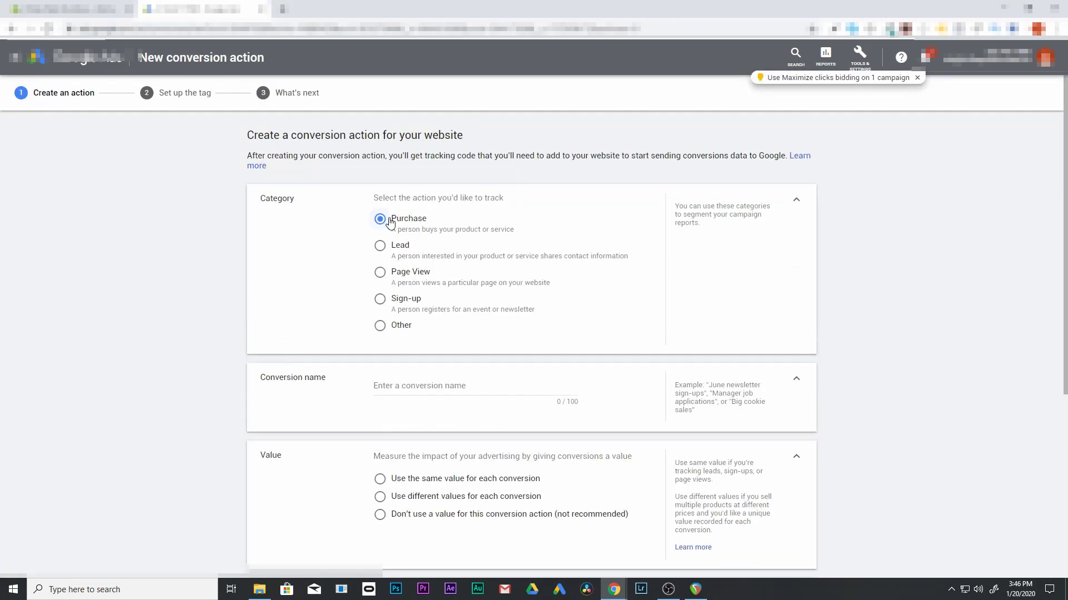
scroll(430, 312, down, 2)
Step: Name it 'Website Purchase 3' and use different values per conversion, default CA$1
click(425, 248)
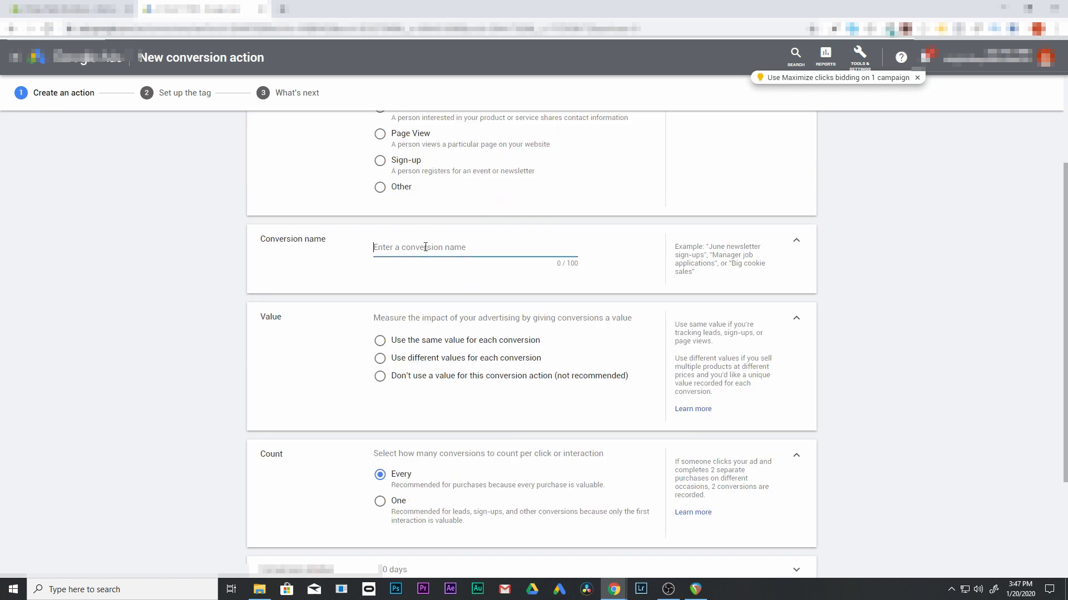
text(Website Purchase 3)
drag(458, 249, 349, 253)
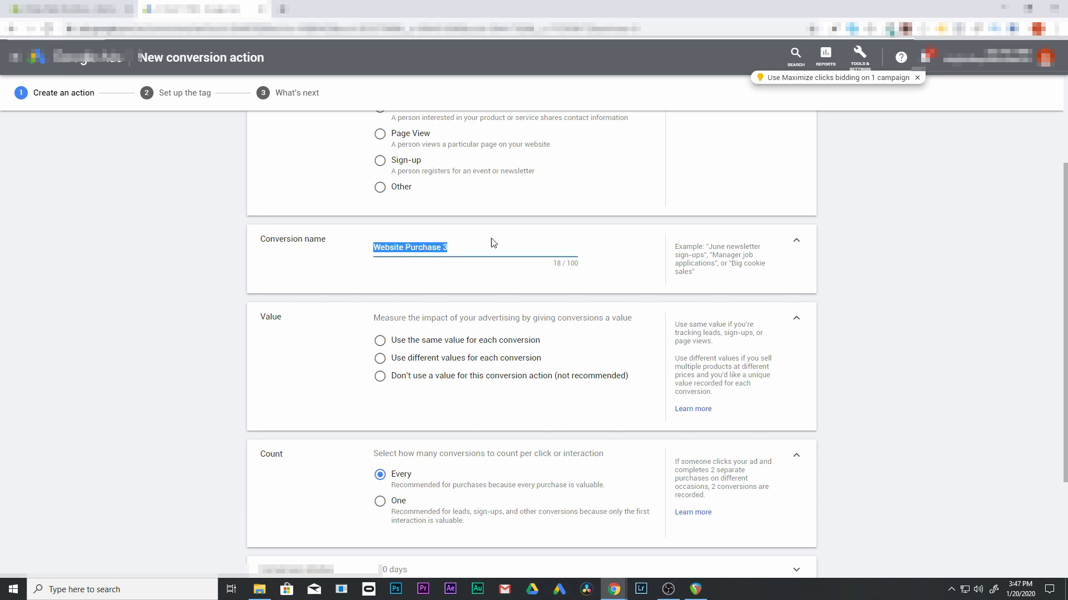
click(466, 248)
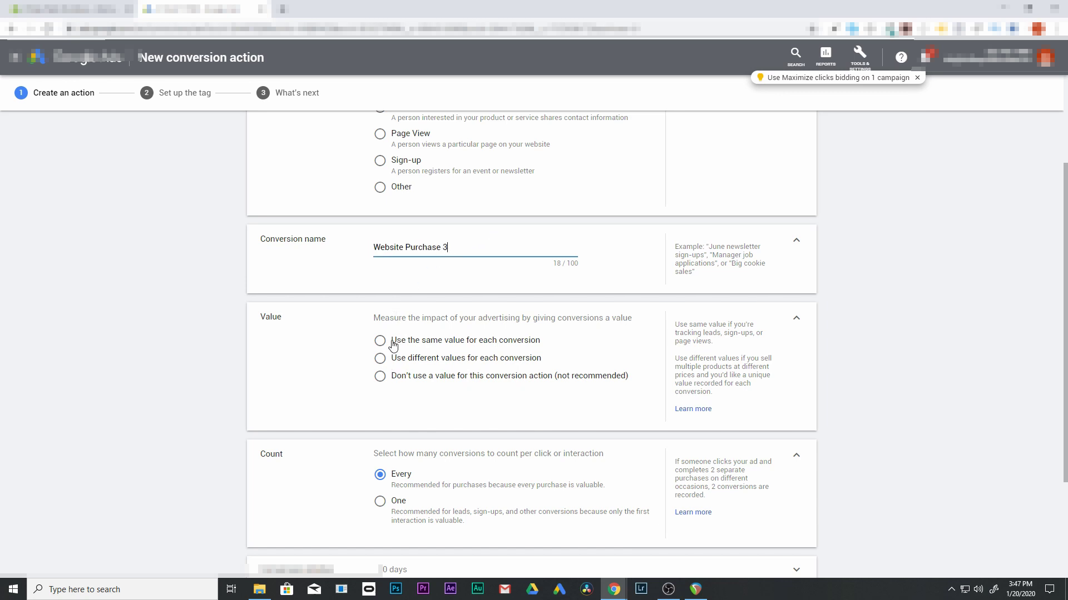
scroll(398, 344, down, 1)
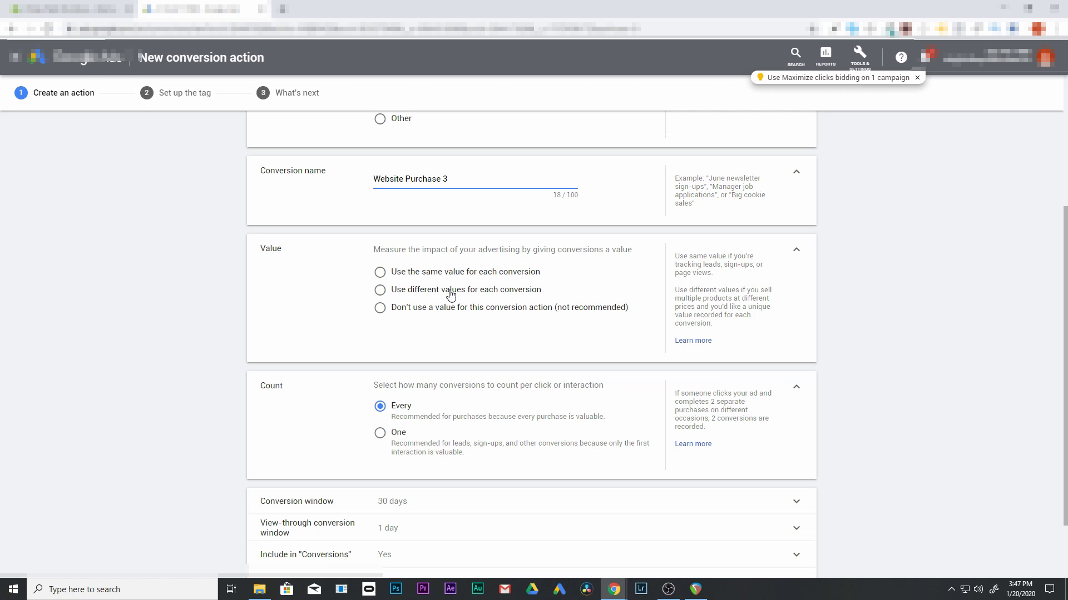
click(380, 291)
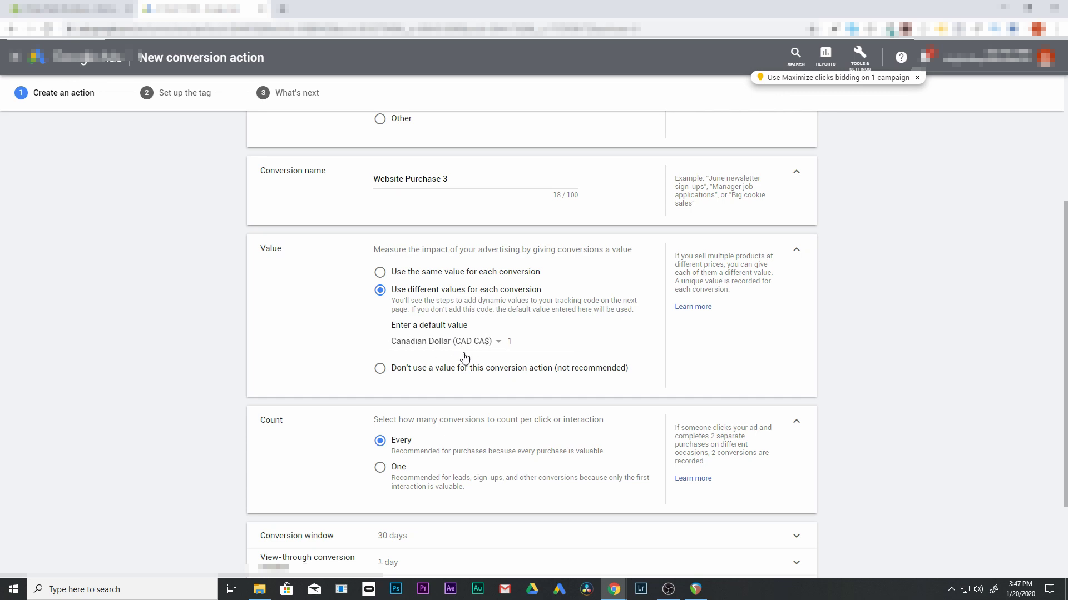
scroll(409, 367, down, 2)
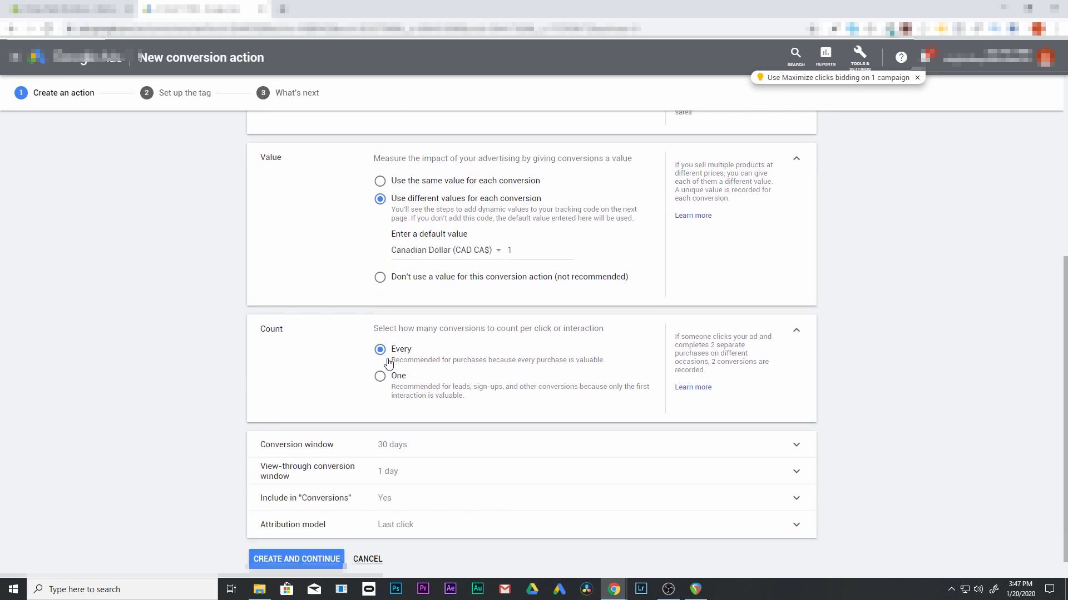
scroll(387, 362, down, 1)
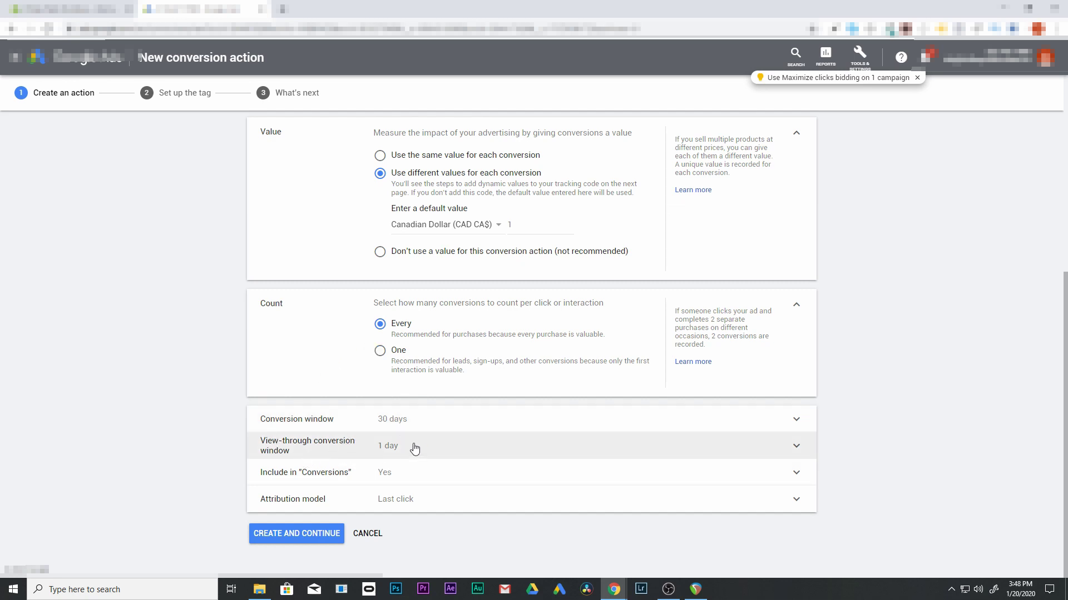
click(464, 447)
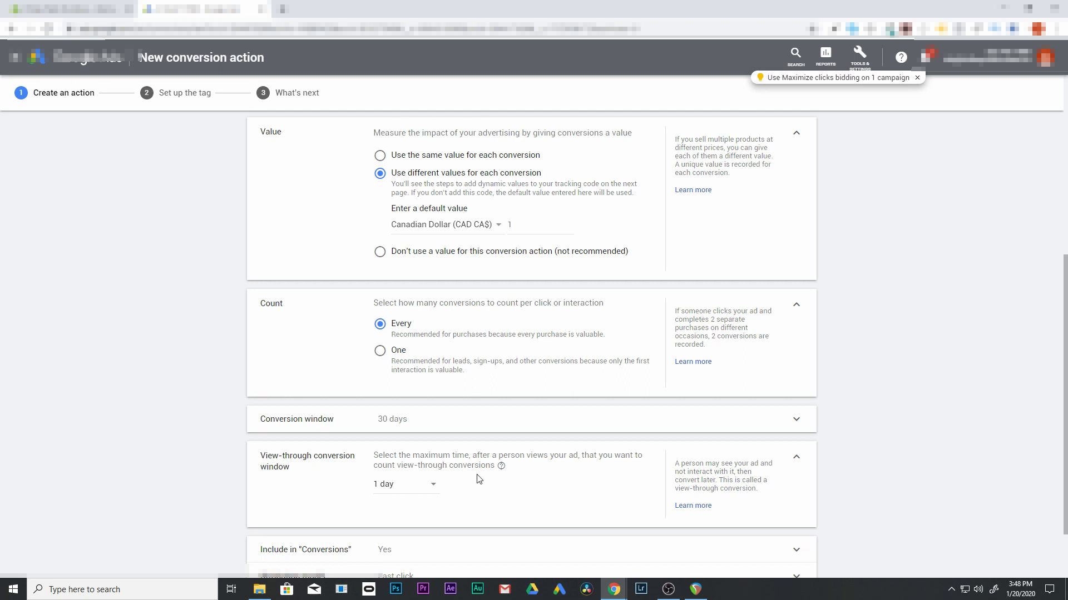
click(796, 459)
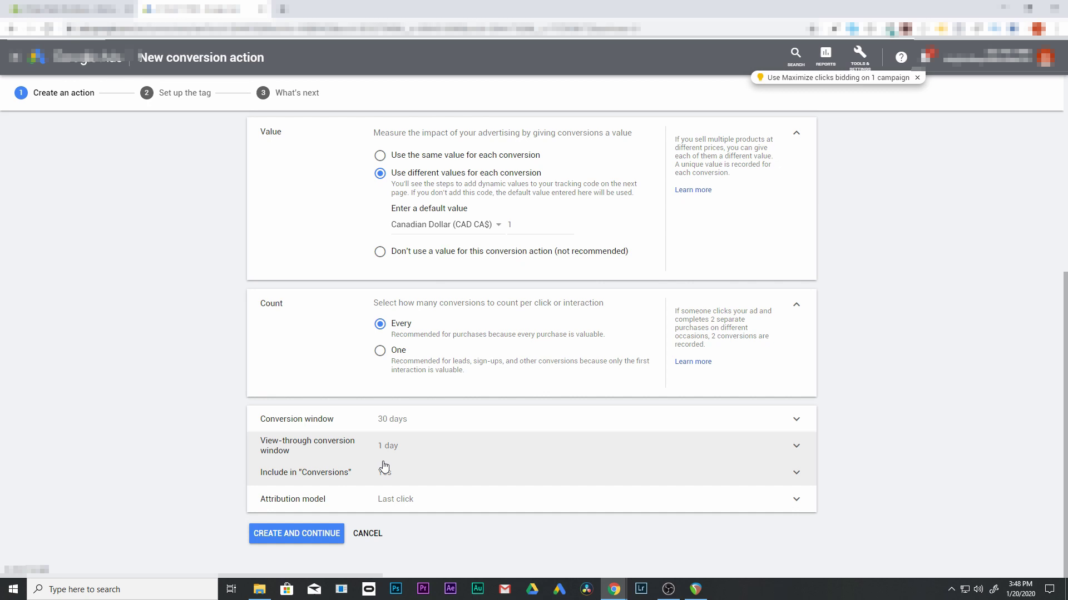
Step: Leave Include in 'Conversions' on and keep Last click as the attribution model
click(414, 474)
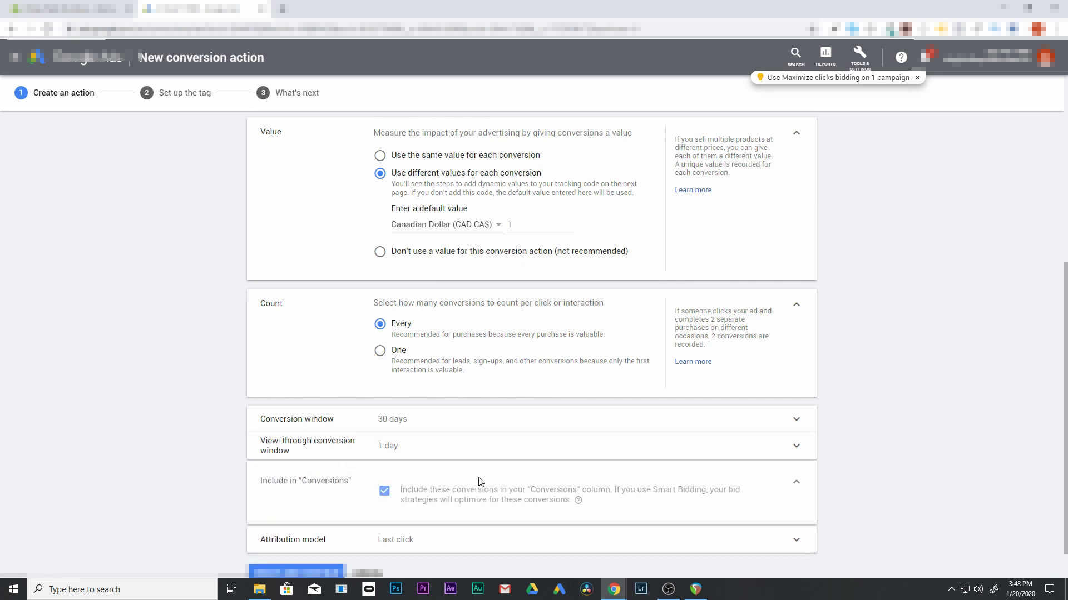
click(798, 487)
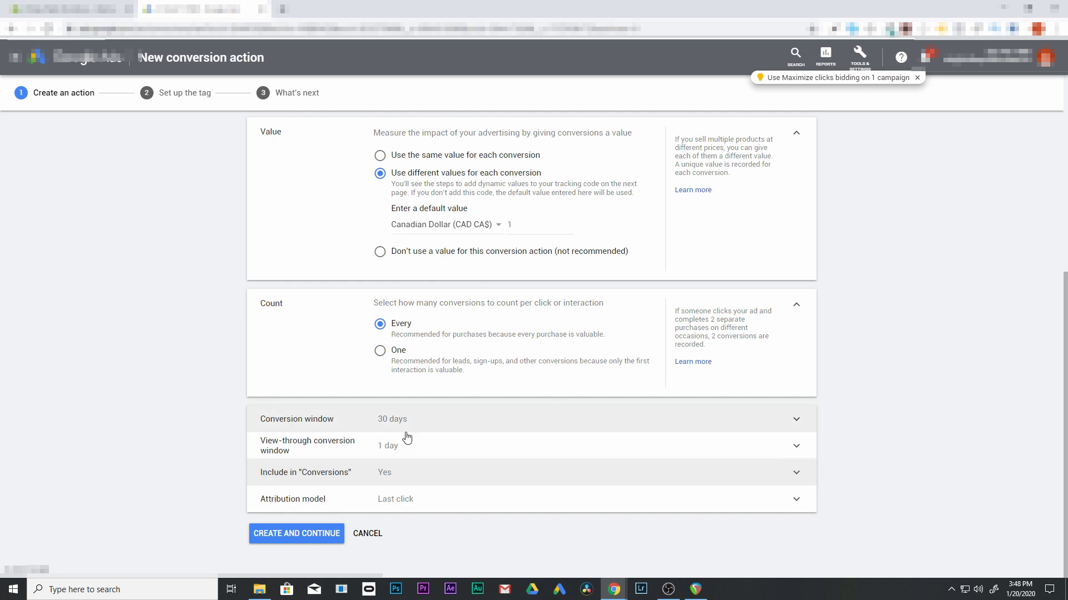
click(408, 504)
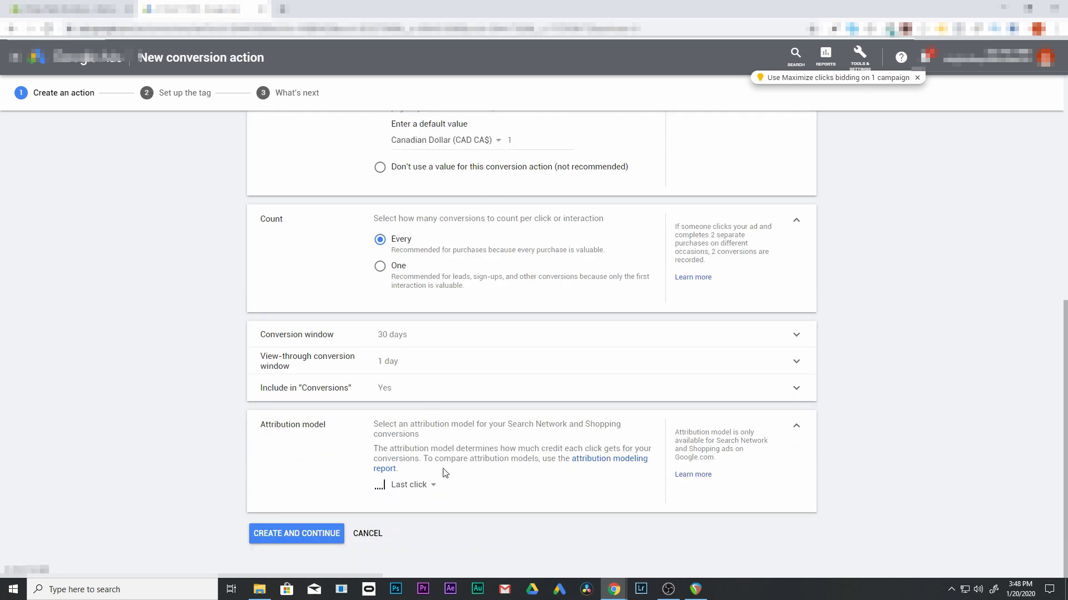
click(436, 490)
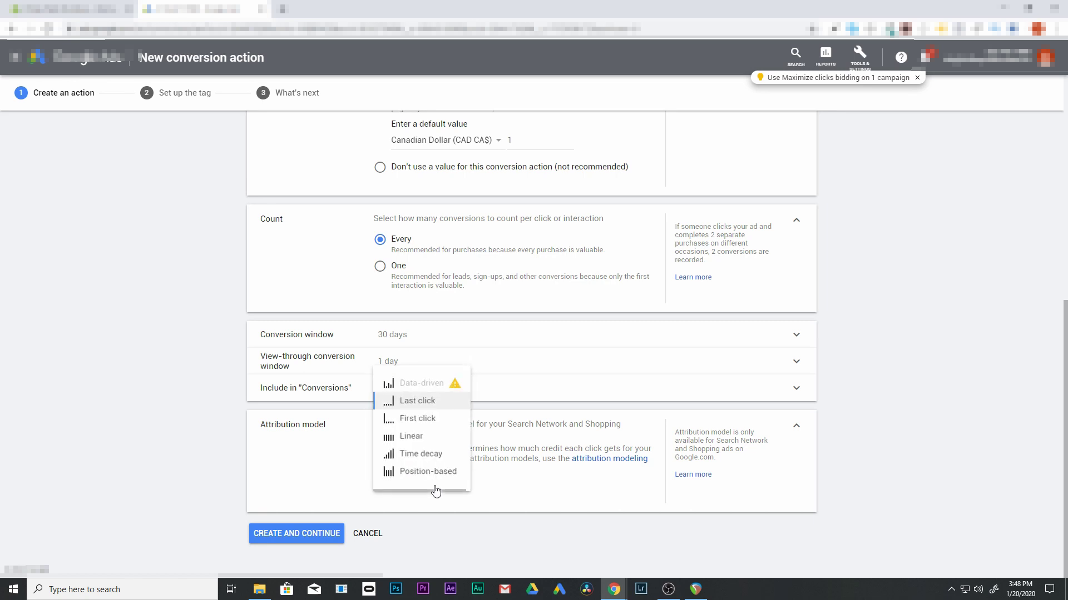
click(552, 474)
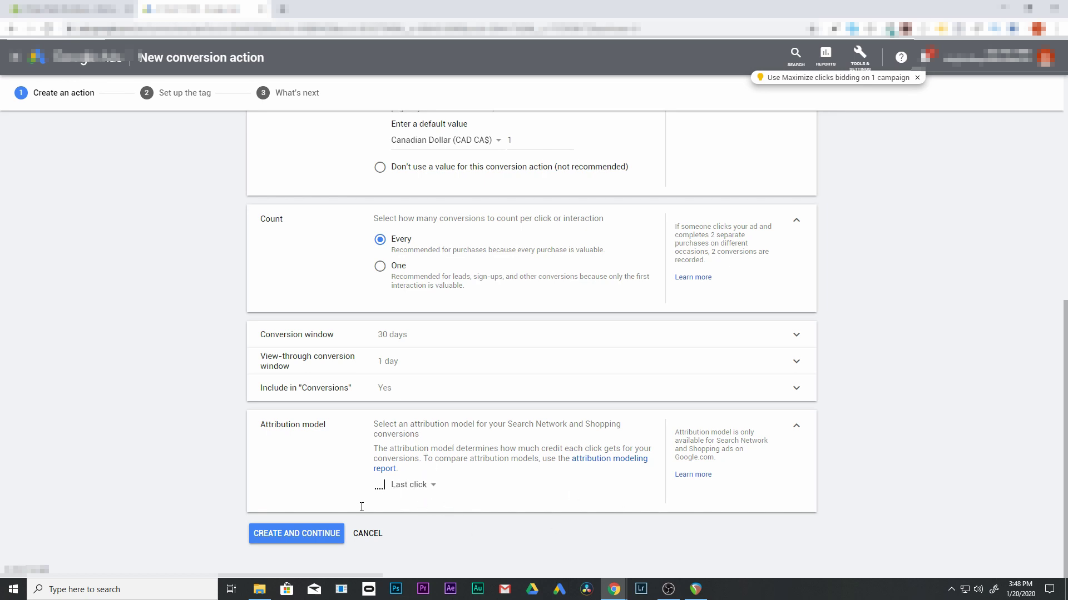
Step: Create the conversion action and choose to install the tag yourself
click(310, 534)
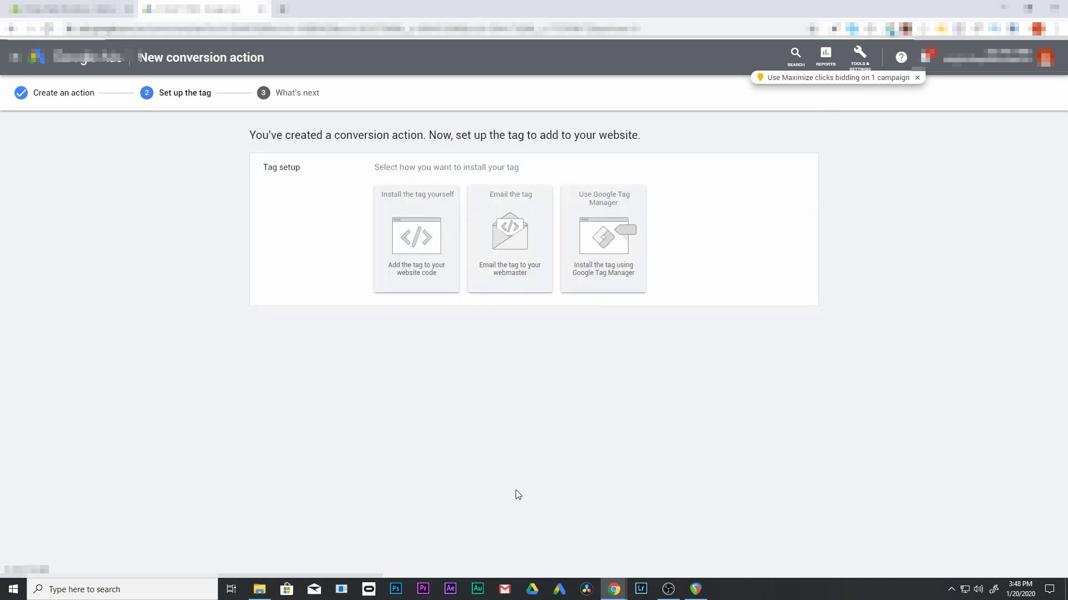
click(423, 236)
scroll(467, 318, down, 3)
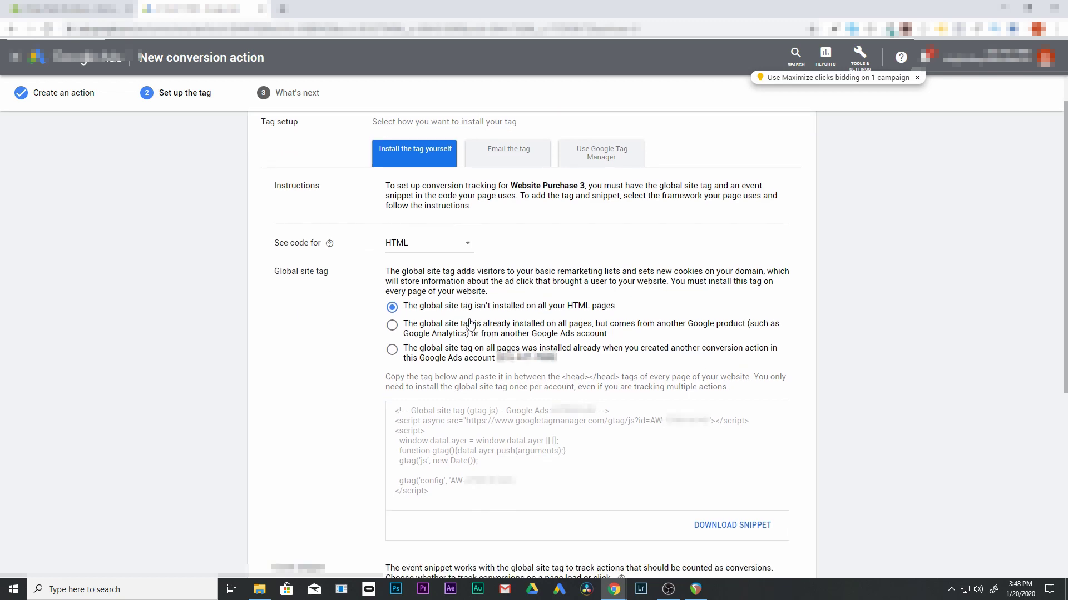
scroll(558, 301, down, 1)
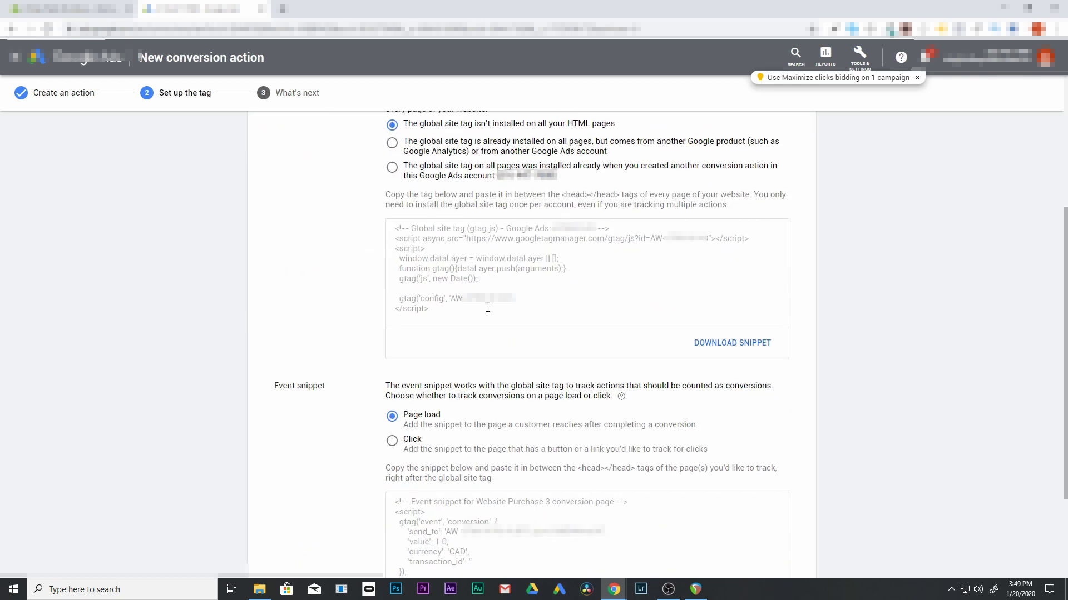
scroll(483, 300, up, 1)
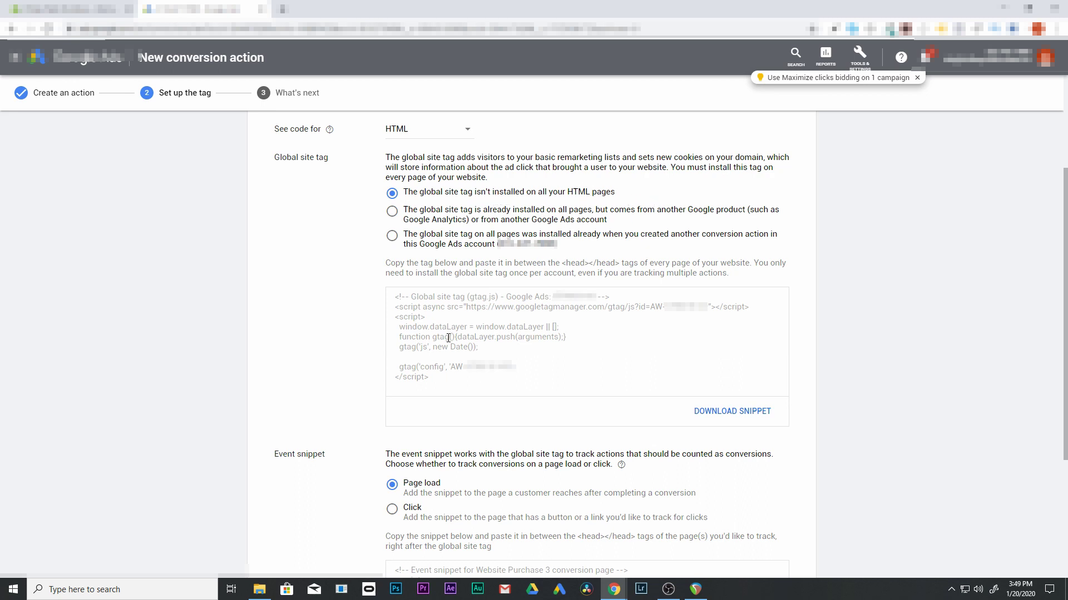
scroll(555, 323, down, 1)
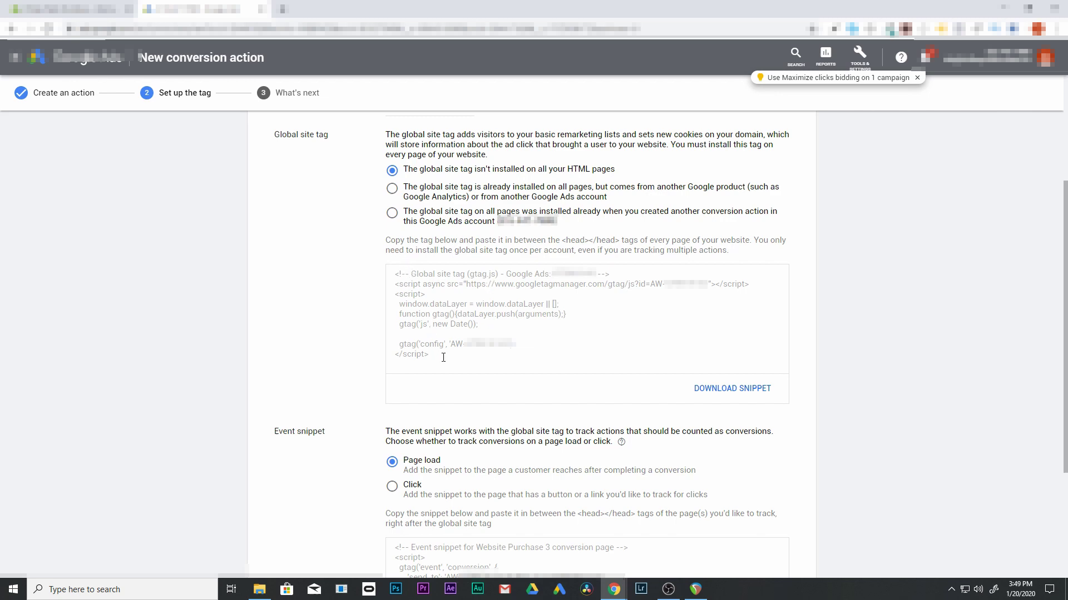
scroll(443, 357, down, 3)
scroll(424, 434, up, 2)
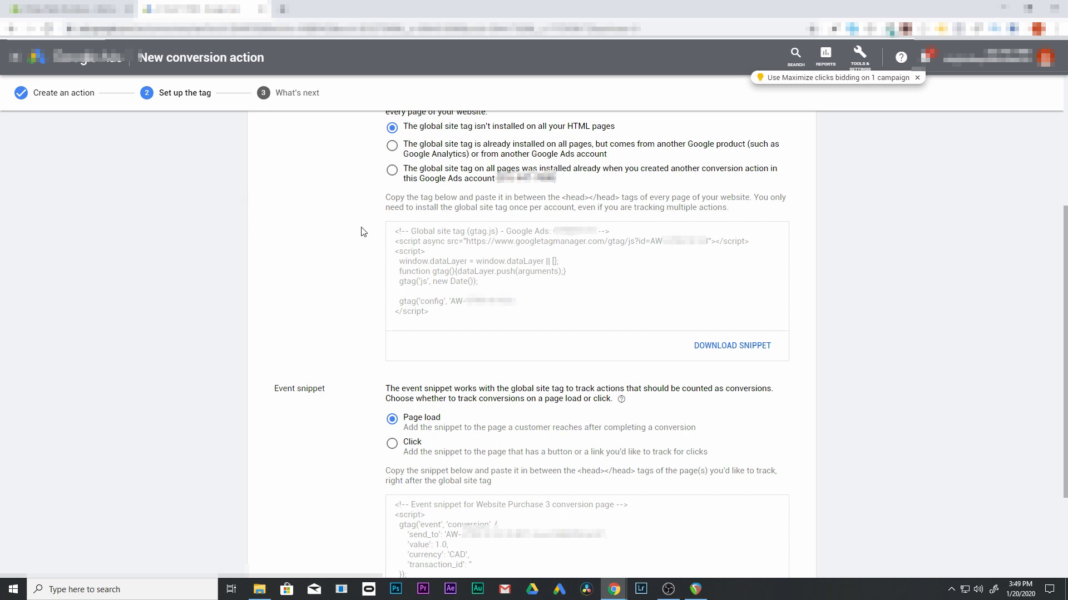
scroll(439, 285, down, 2)
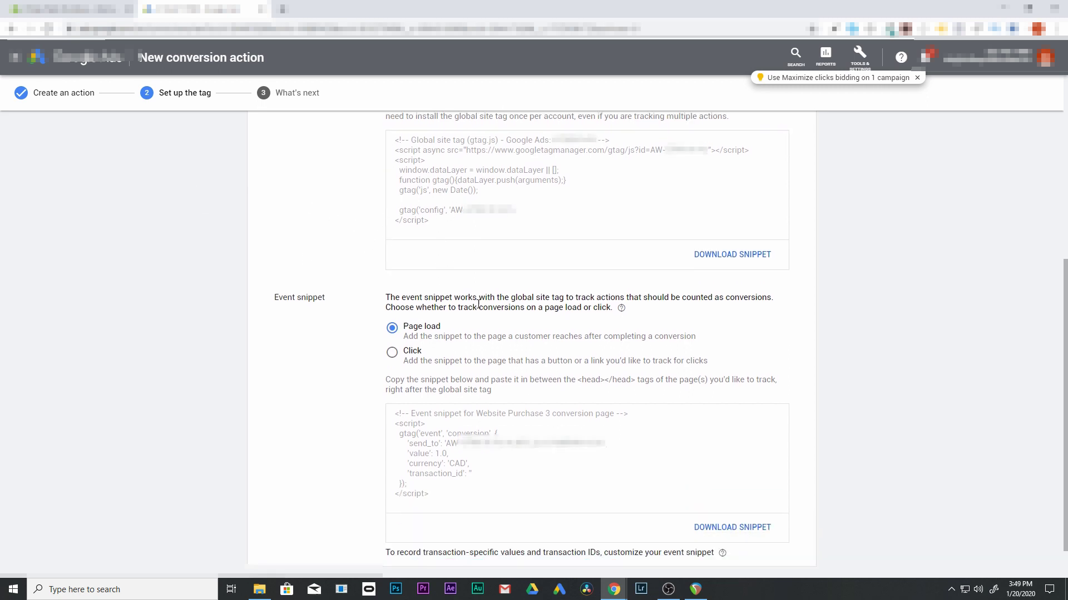
Step: Copy the complete global site tag code
click(452, 499)
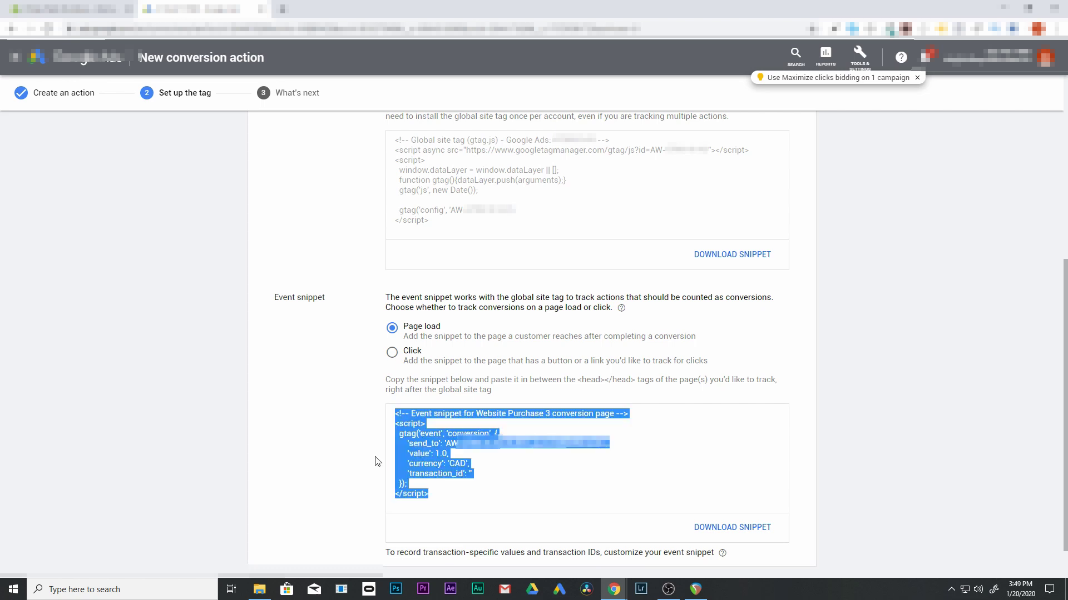
click(445, 219)
scroll(438, 207, up, 1)
right_click(409, 224)
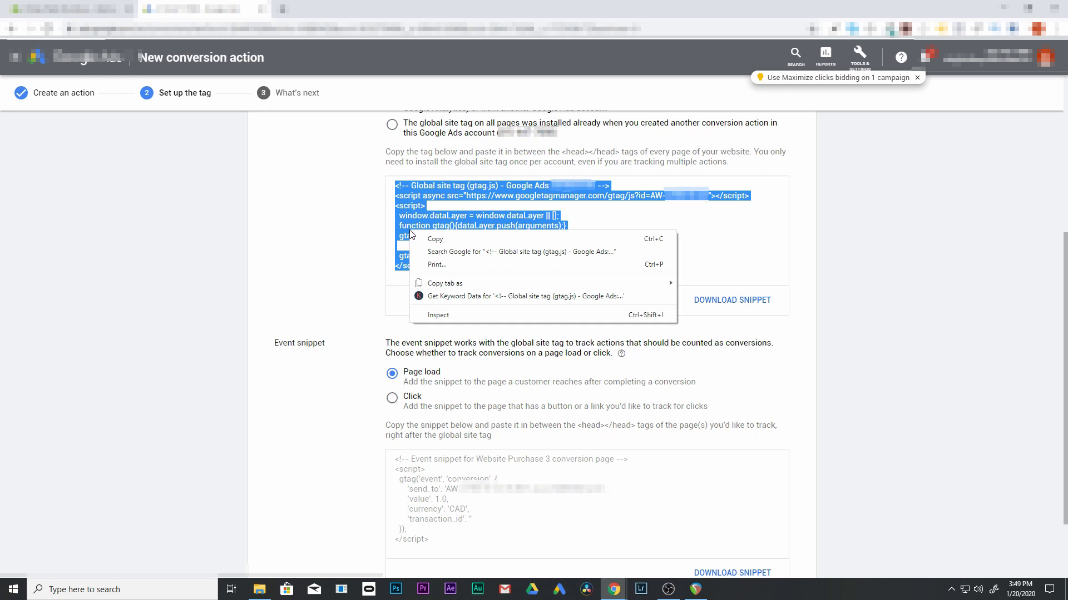
click(432, 239)
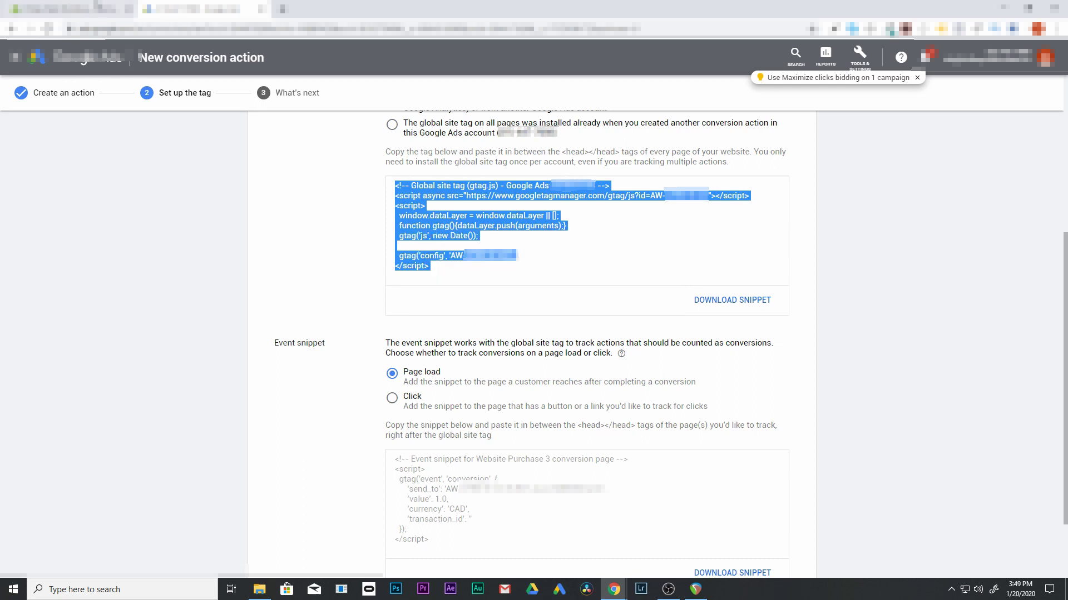
Step: Paste the global site tag into Shopify's Settings > Checkout Additional scripts and save
click(83, 9)
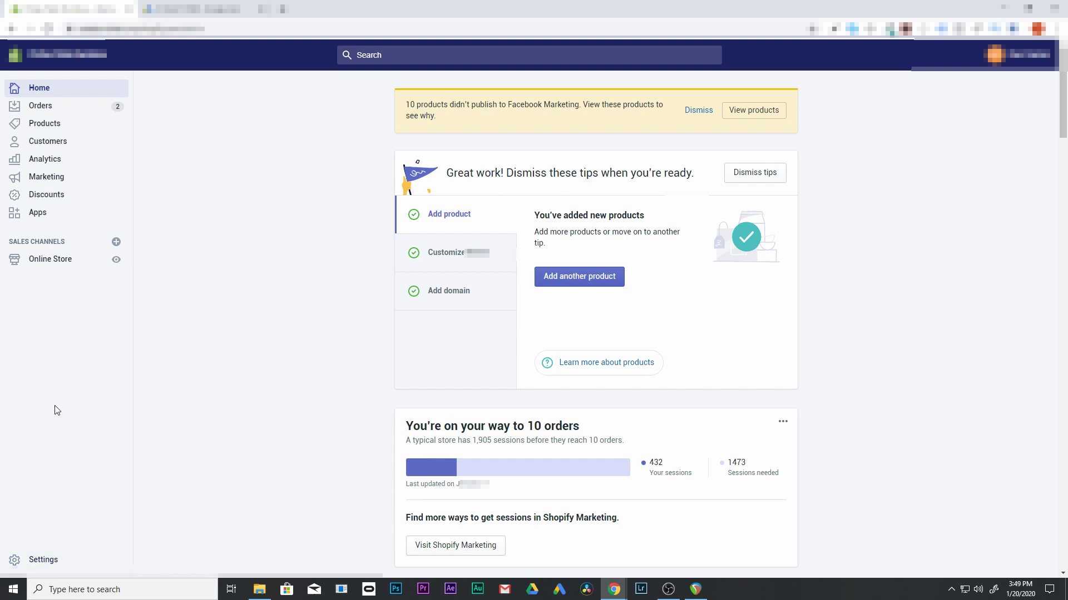
click(58, 559)
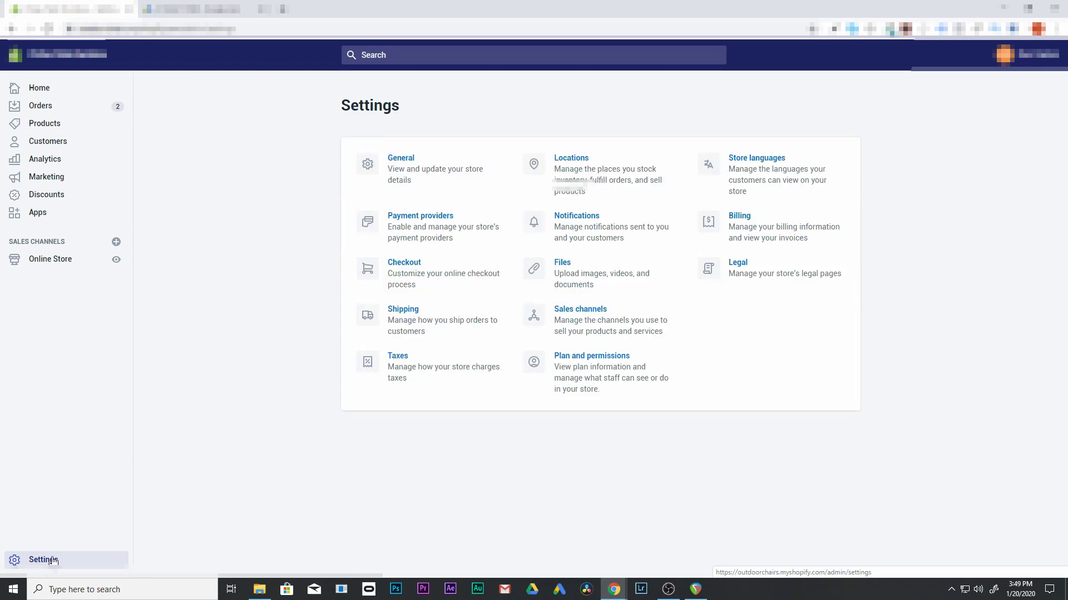
click(418, 265)
scroll(420, 266, down, 10)
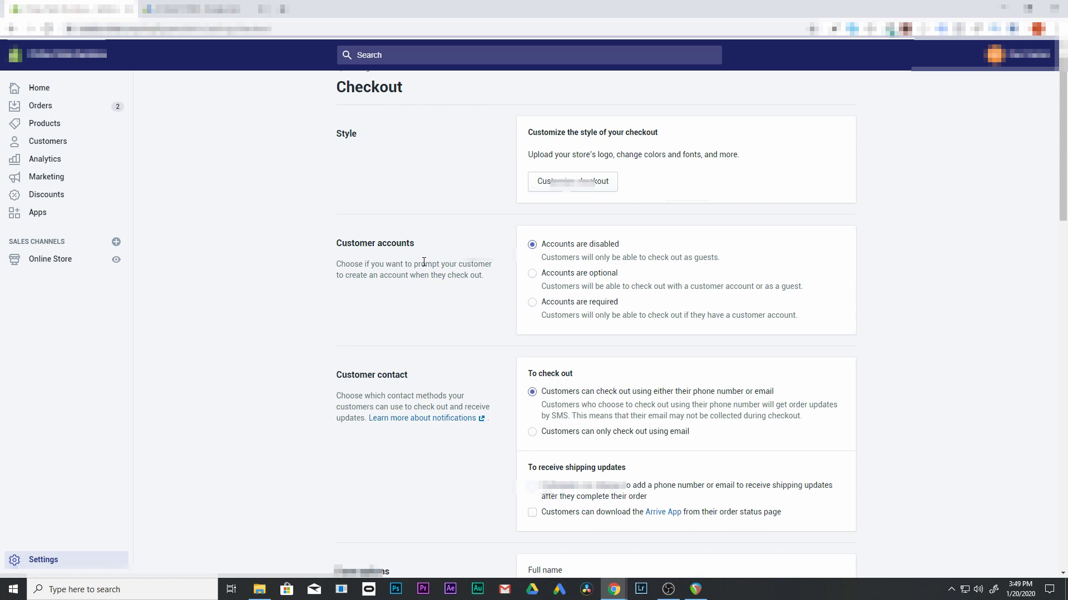
scroll(445, 266, down, 5)
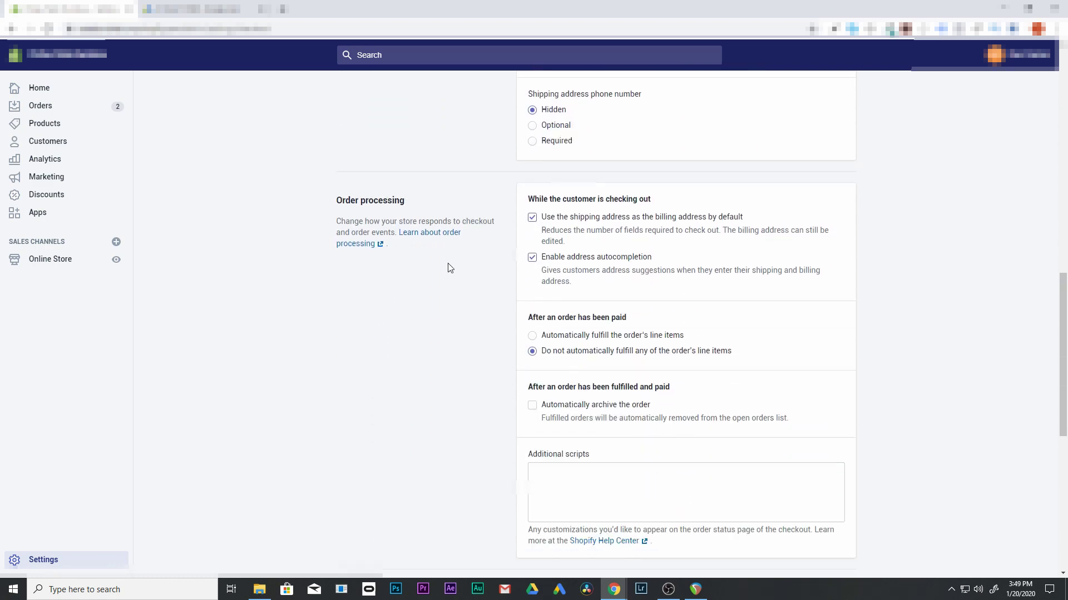
click(564, 427)
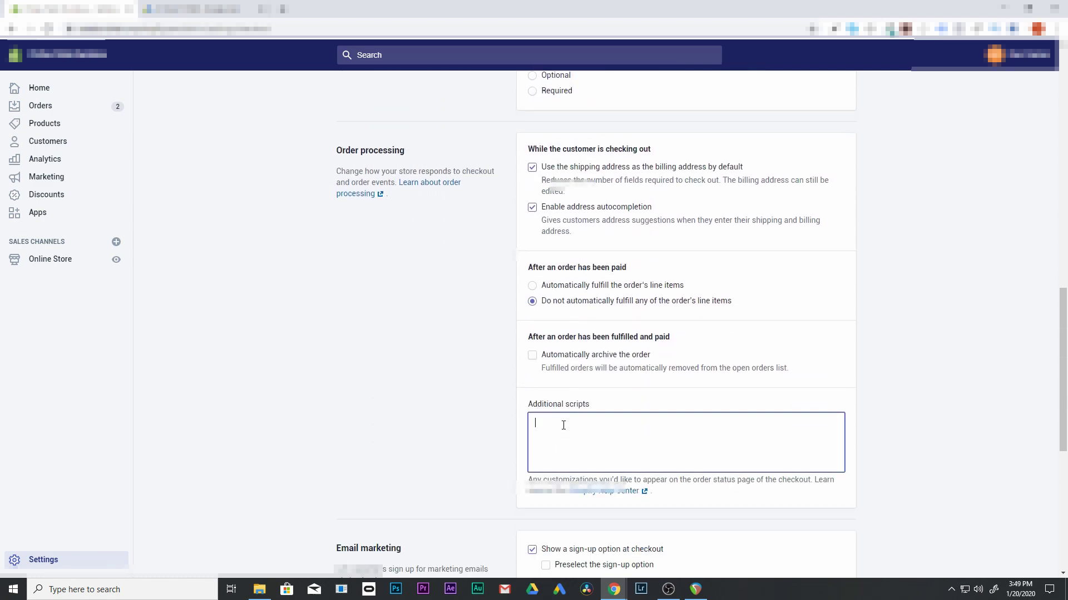
key(ctrl+v)
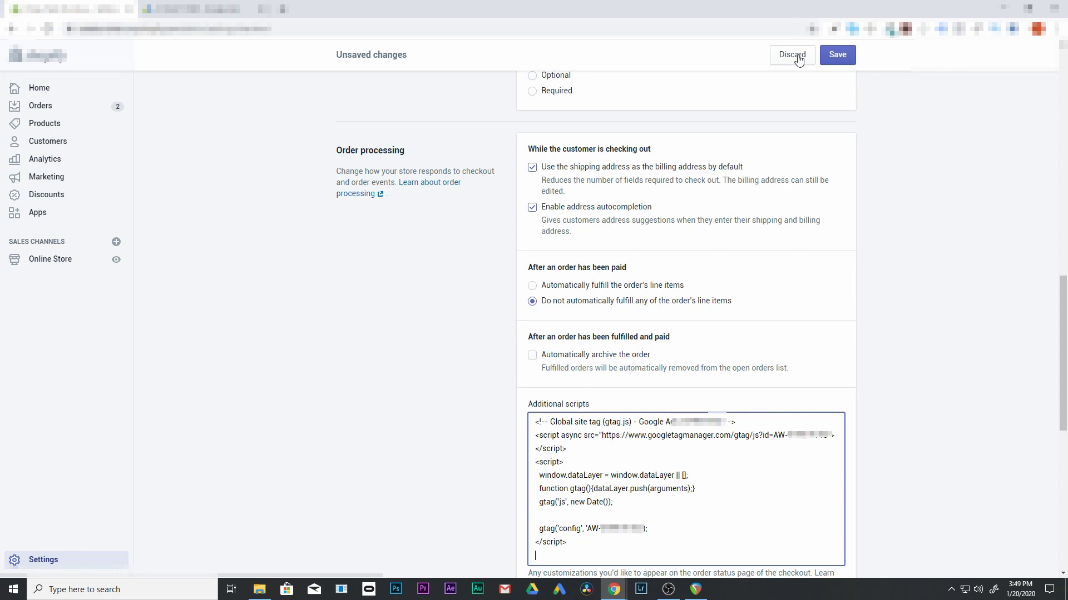
click(841, 57)
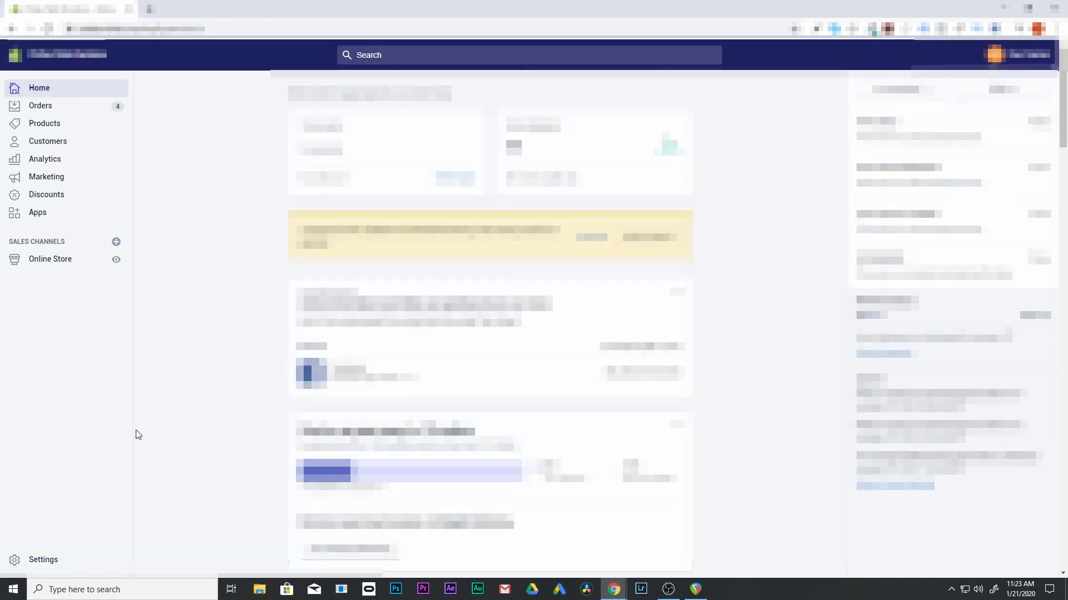
Step: Open the live theme's theme.liquid in the code editor and locate </head> on line 78
click(66, 263)
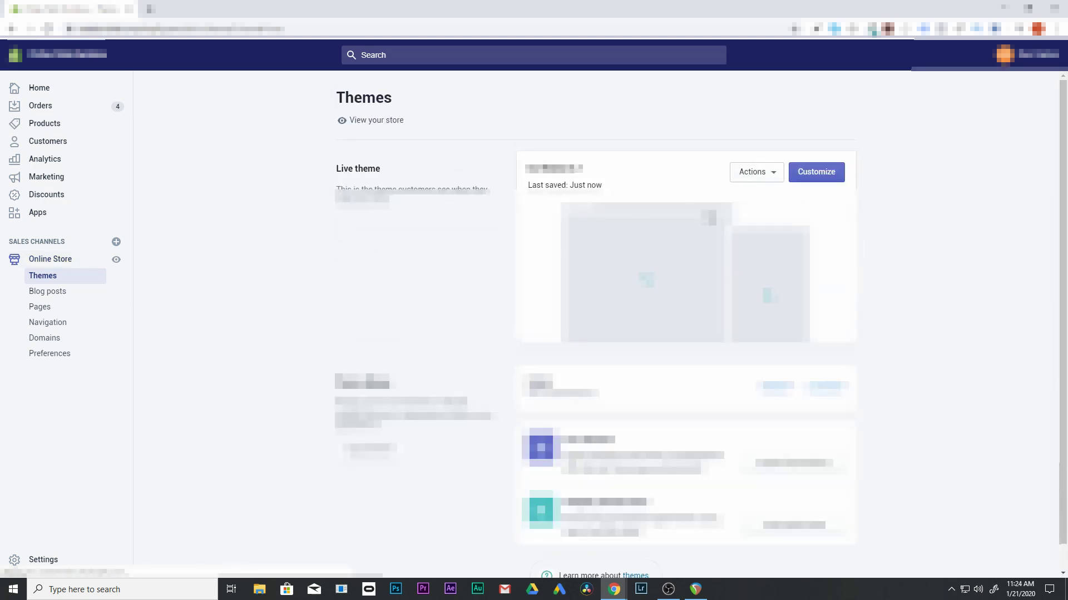
click(767, 174)
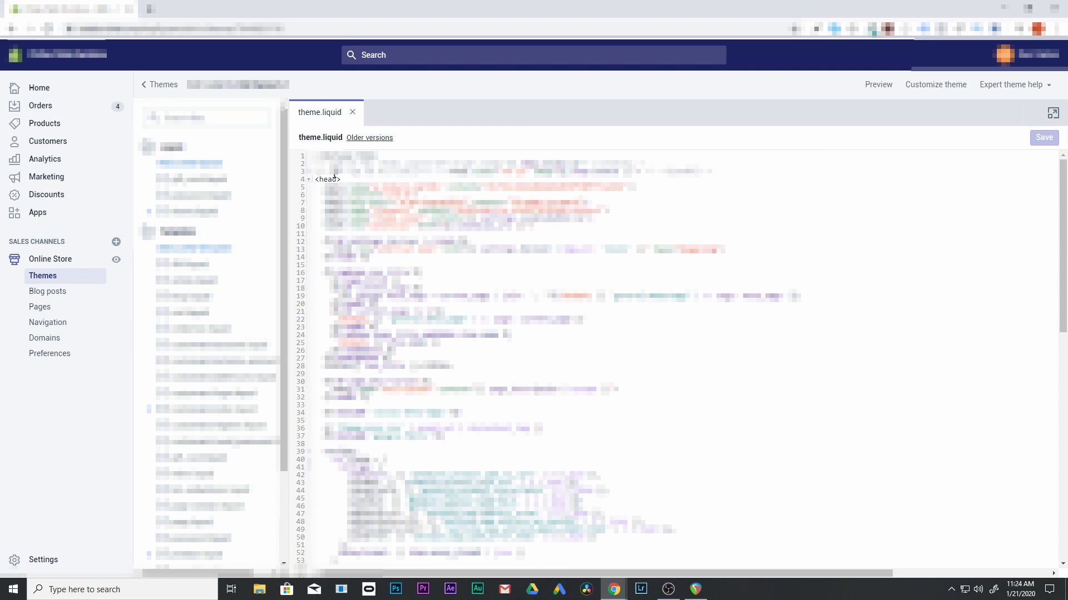
scroll(367, 358, down, 5)
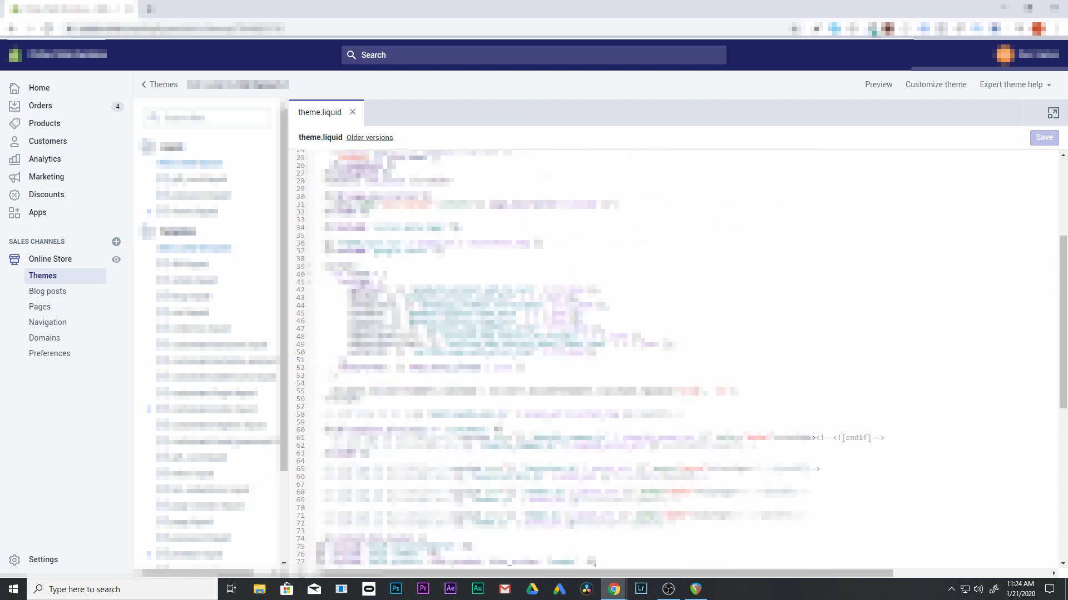
scroll(681, 360, down, 1)
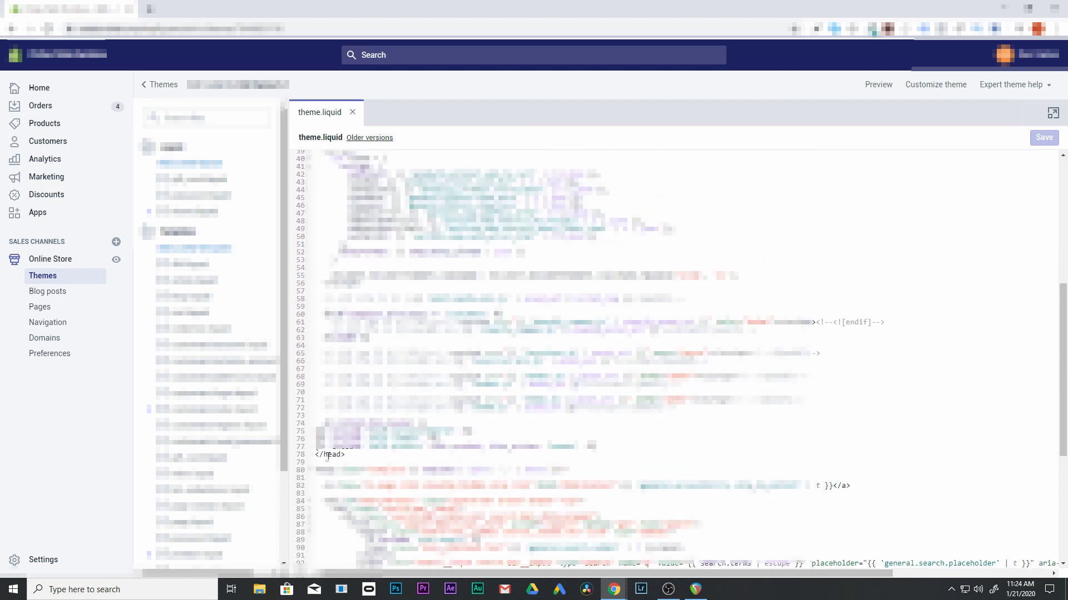
click(341, 455)
scroll(681, 359, up, 8)
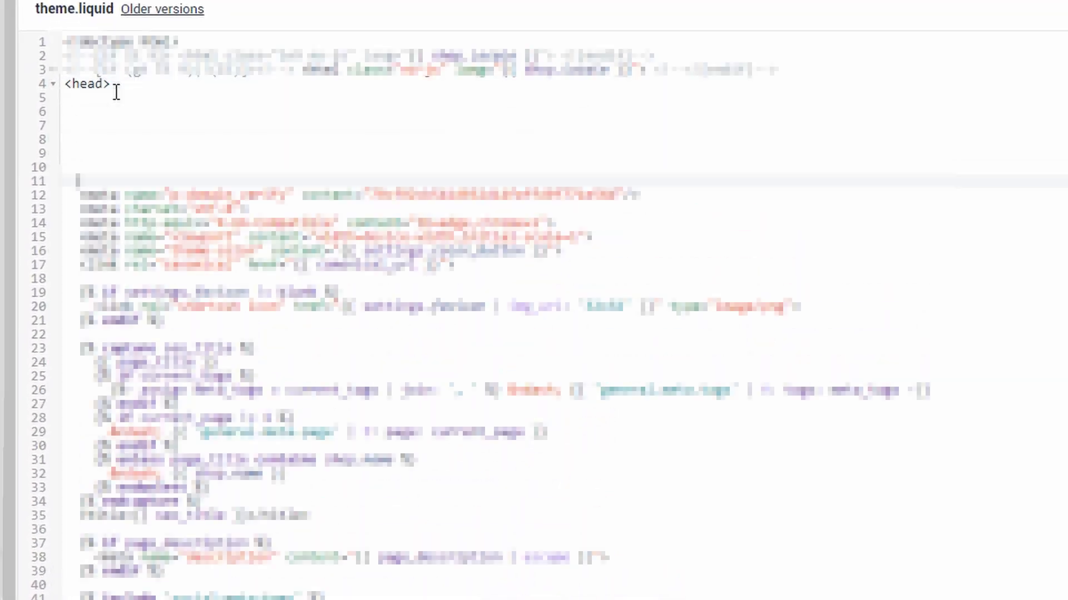
Step: Paste the global site tag on line 6 after <head> and remove surplus blank lines
click(111, 125)
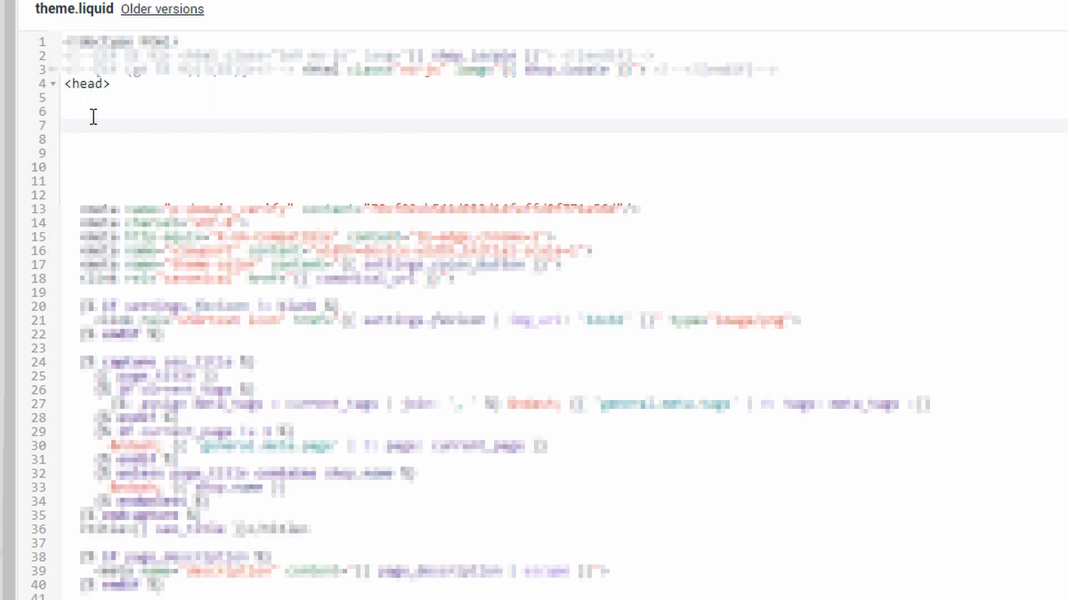
click(92, 112)
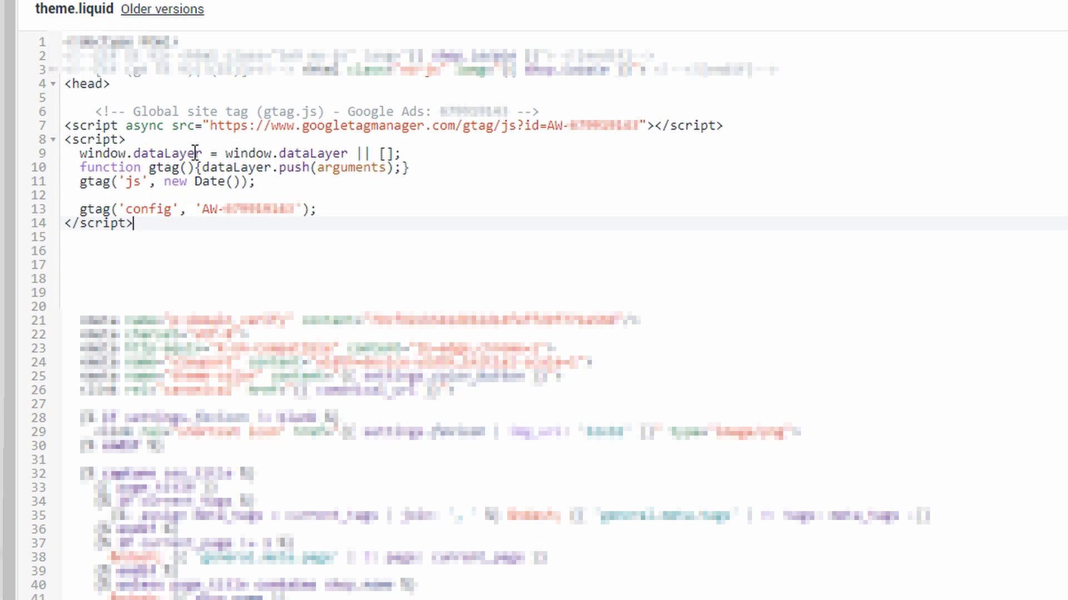
click(134, 268)
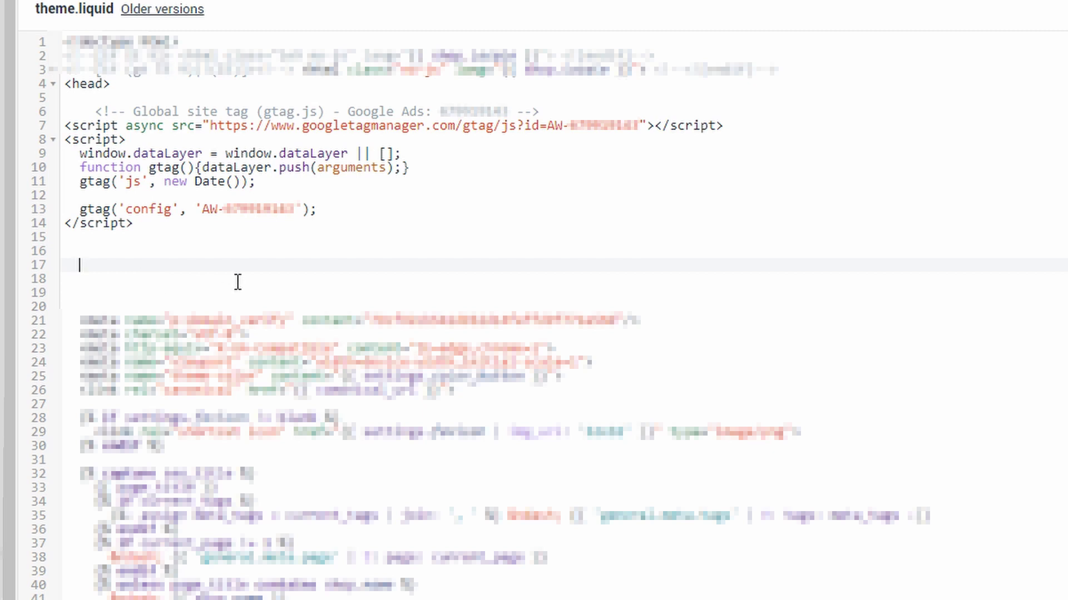
key(BackSpace)
key(BackSpace)
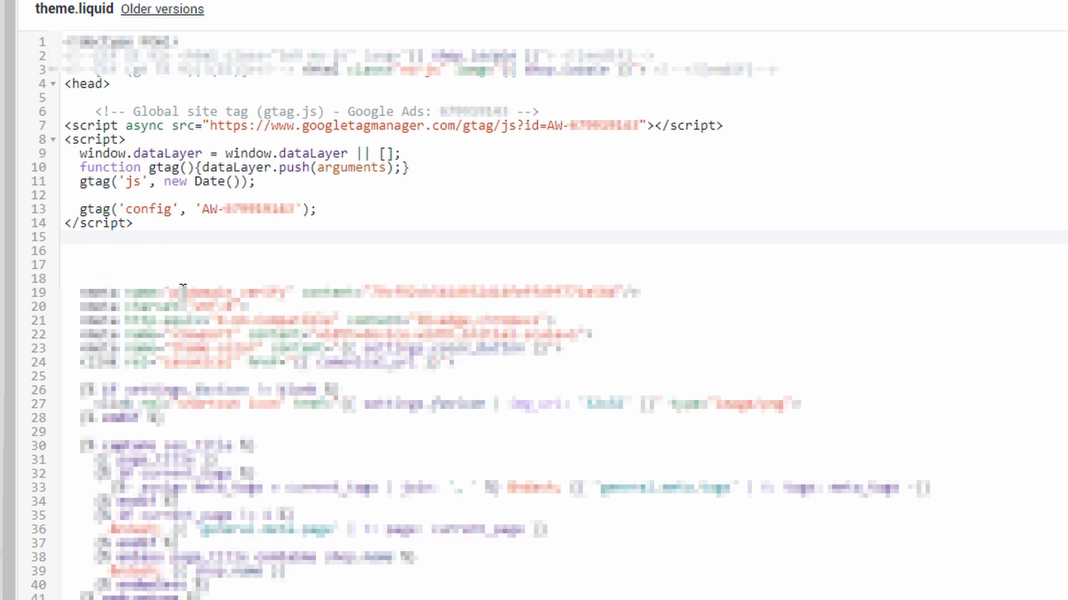
key(Delete)
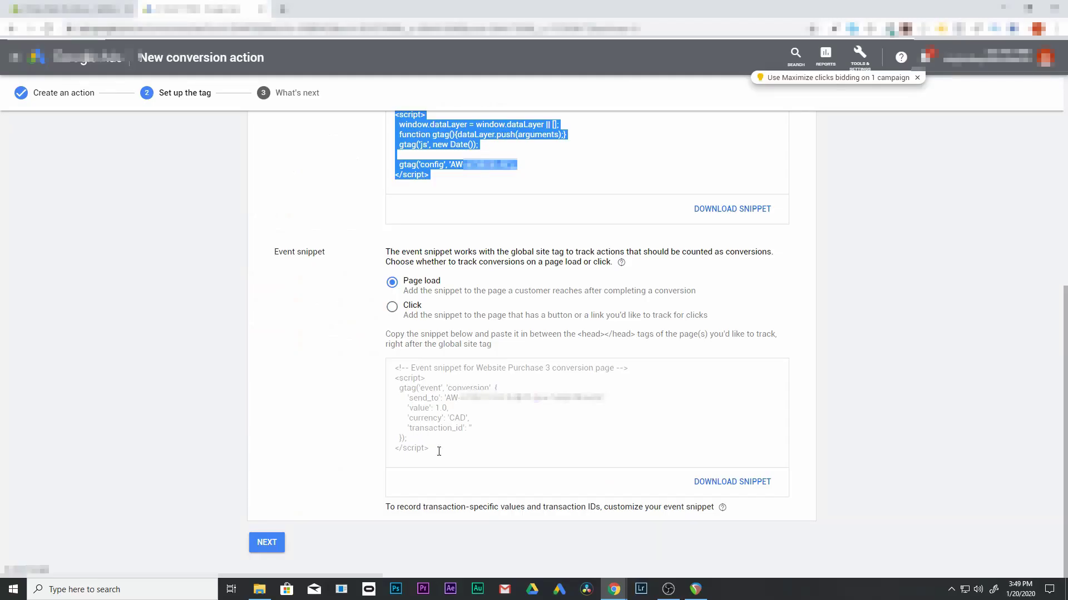
Step: Copy the Website Purchase 3 event snippet, then switch back to the Shopify tab
click(438, 452)
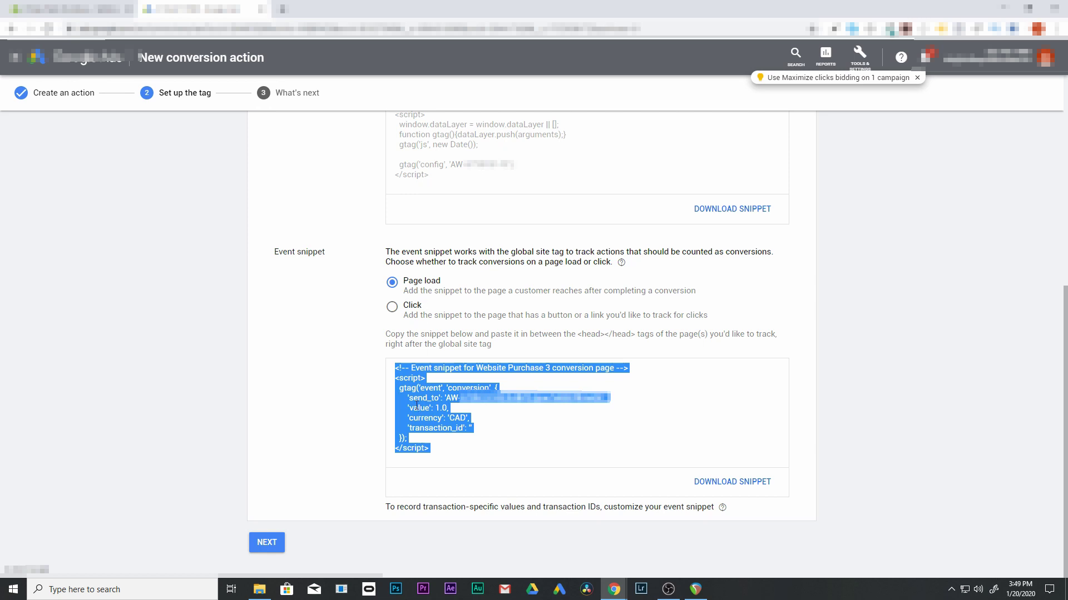
right_click(416, 405)
click(436, 413)
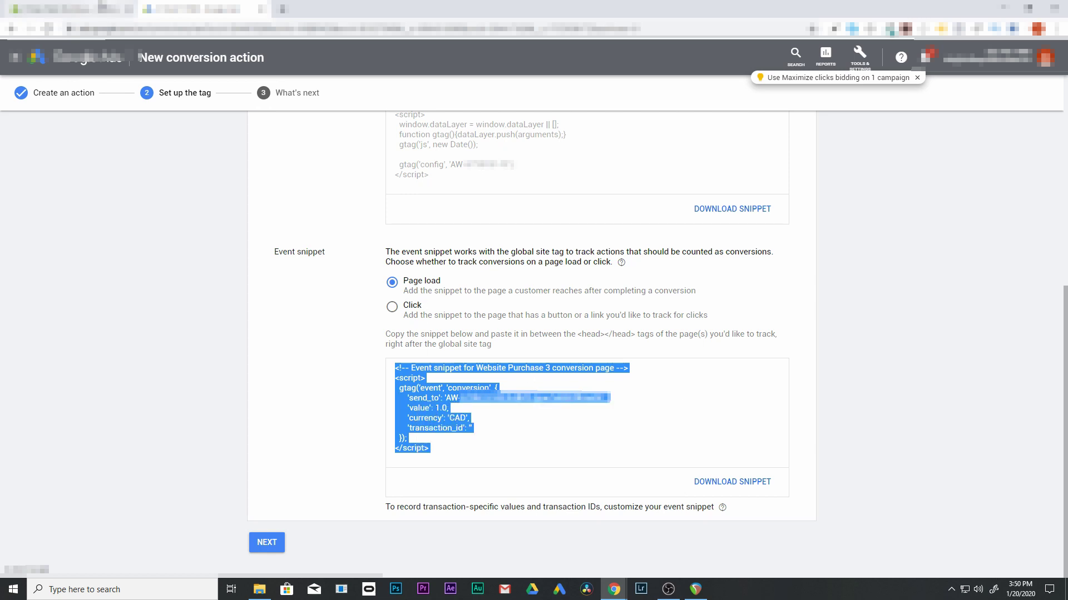
key(ctrl+shift+Tab)
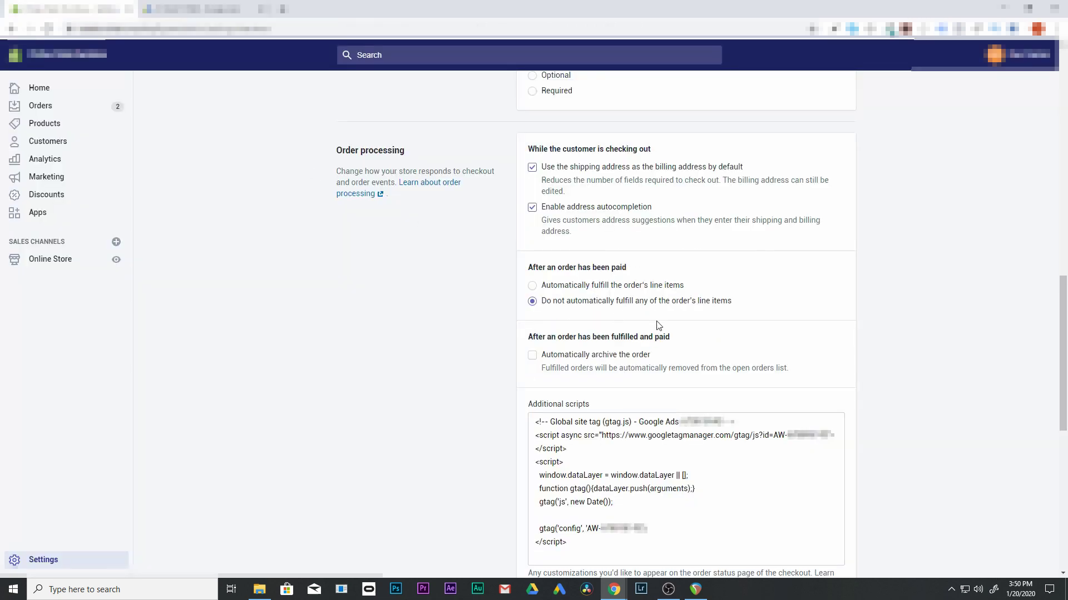
Step: Paste the event snippet on a new line after the global tag's closing </script>
scroll(578, 219, down, 4)
scroll(574, 326, up, 6)
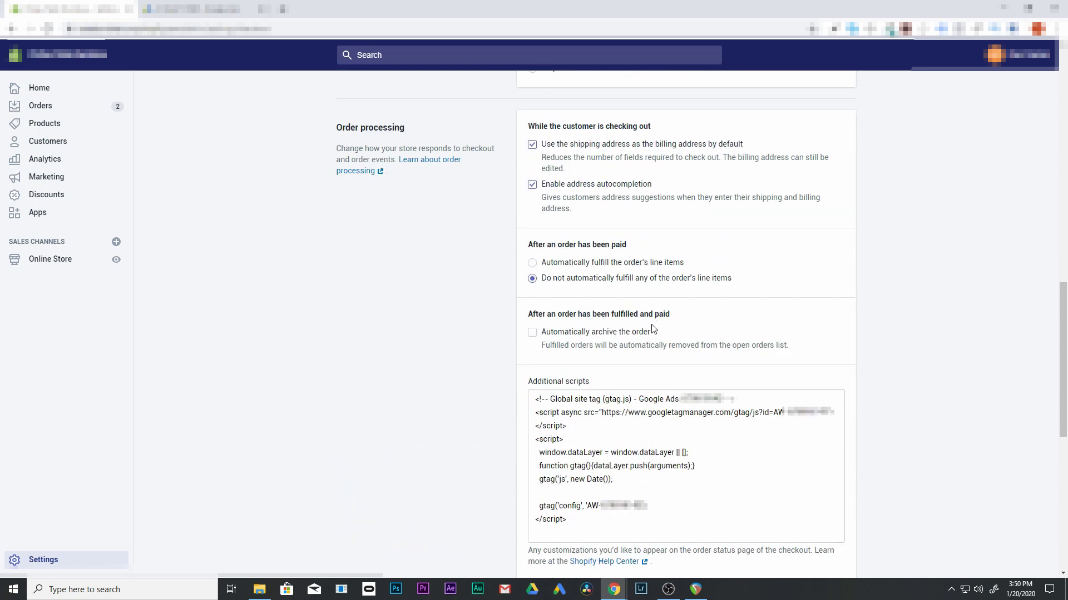
scroll(616, 271, up, 10)
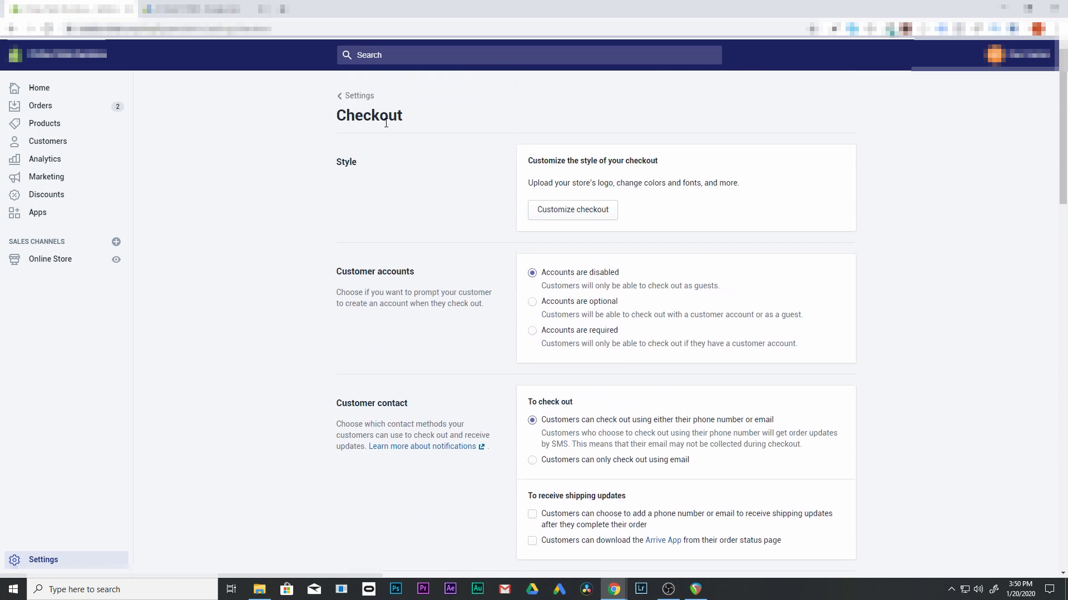
scroll(365, 136, down, 15)
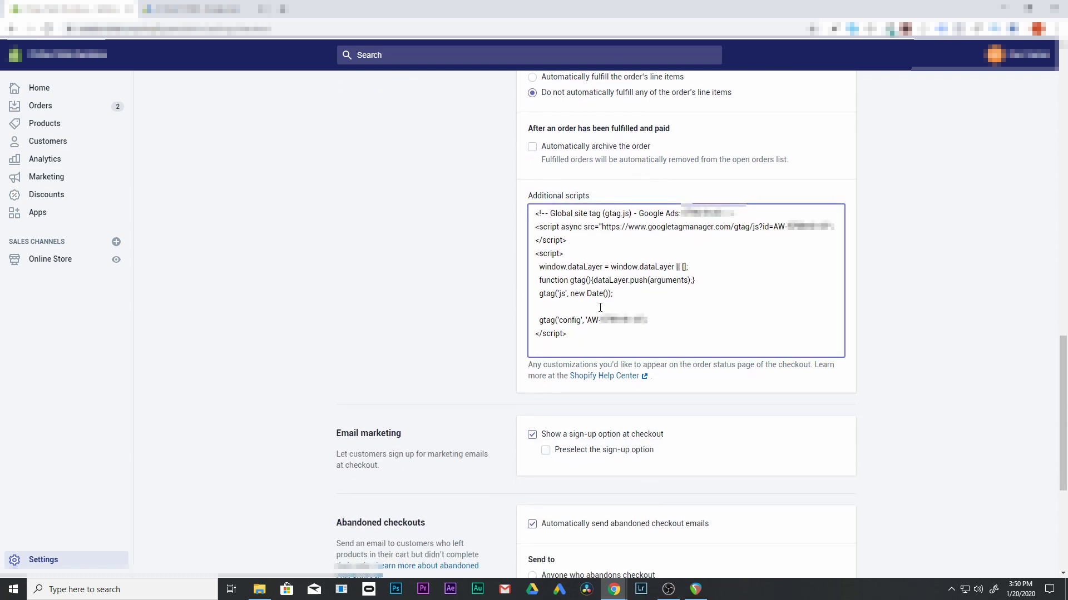
key(Return)
key(Return)
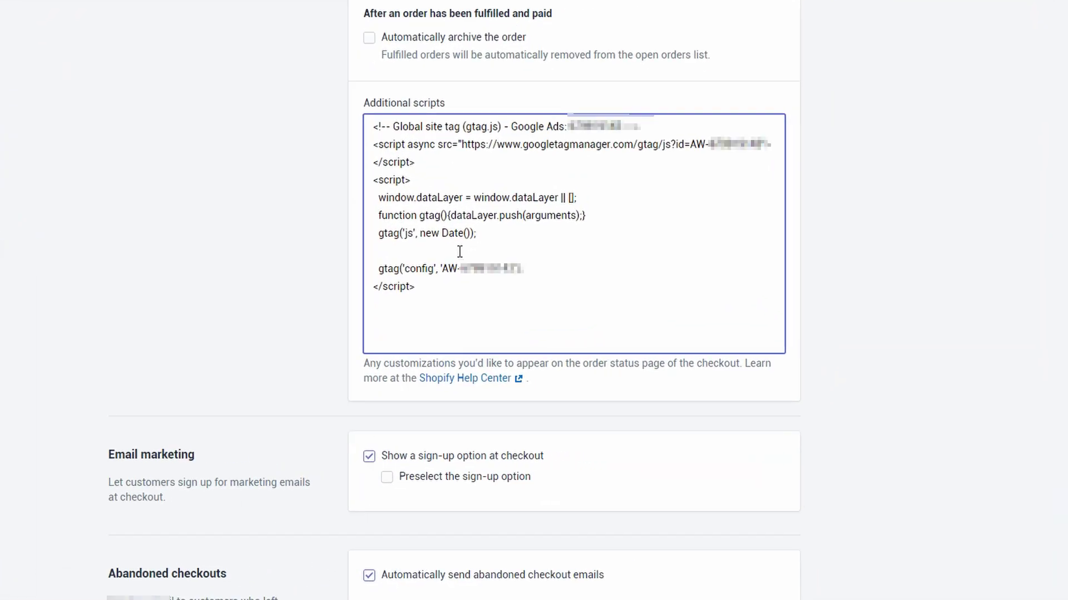
key(ctrl+v)
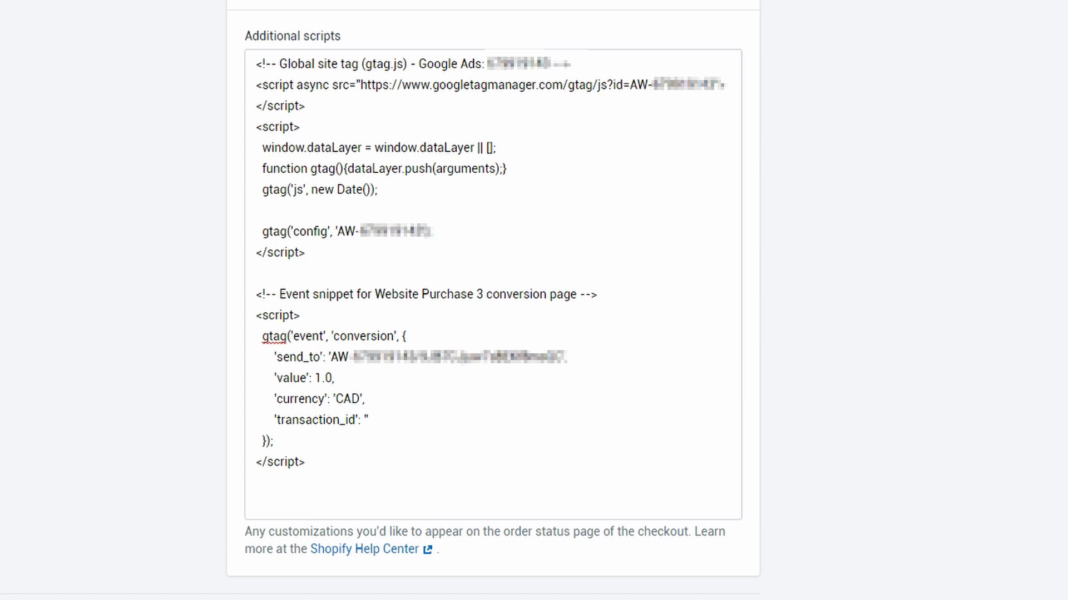
Step: Add {% if first_time_accessed %} above the event snippet and {% endif %} below it
click(259, 309)
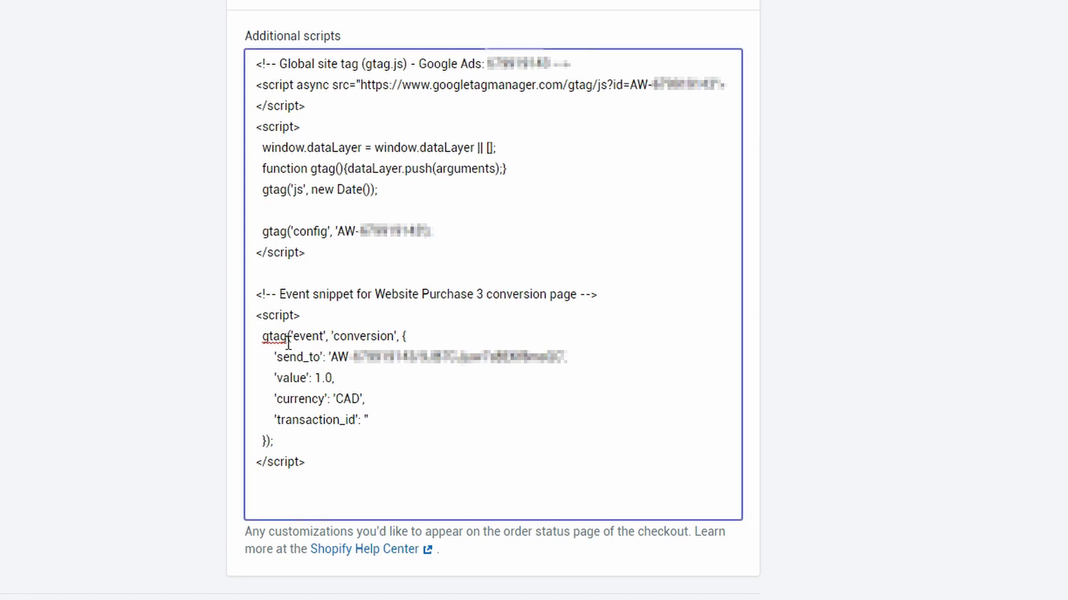
key(Return)
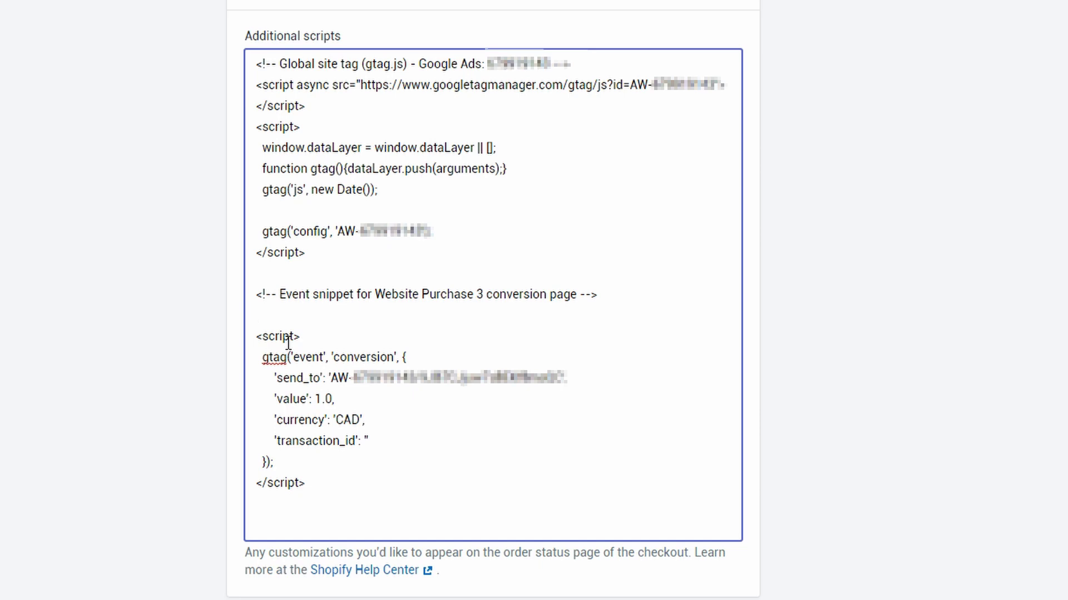
key(ctrl+v)
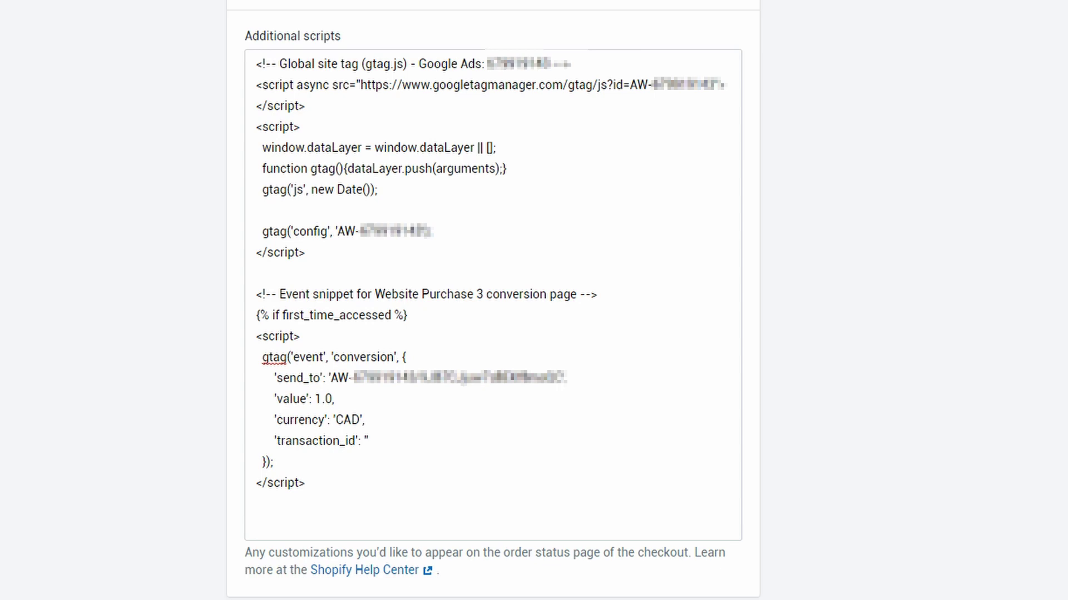
click(328, 483)
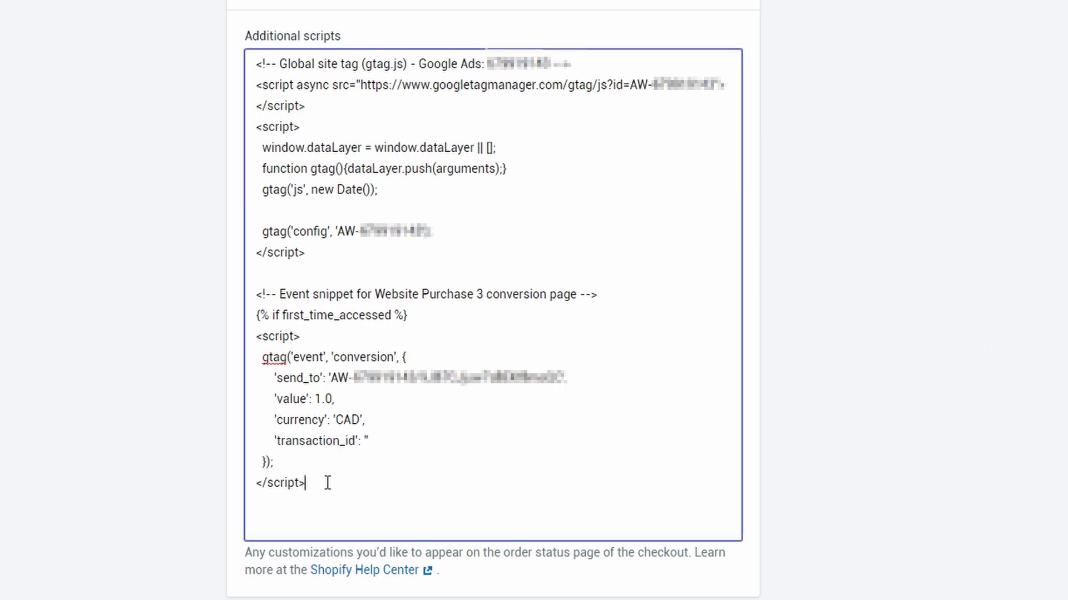
key(Return)
text({% endif %})
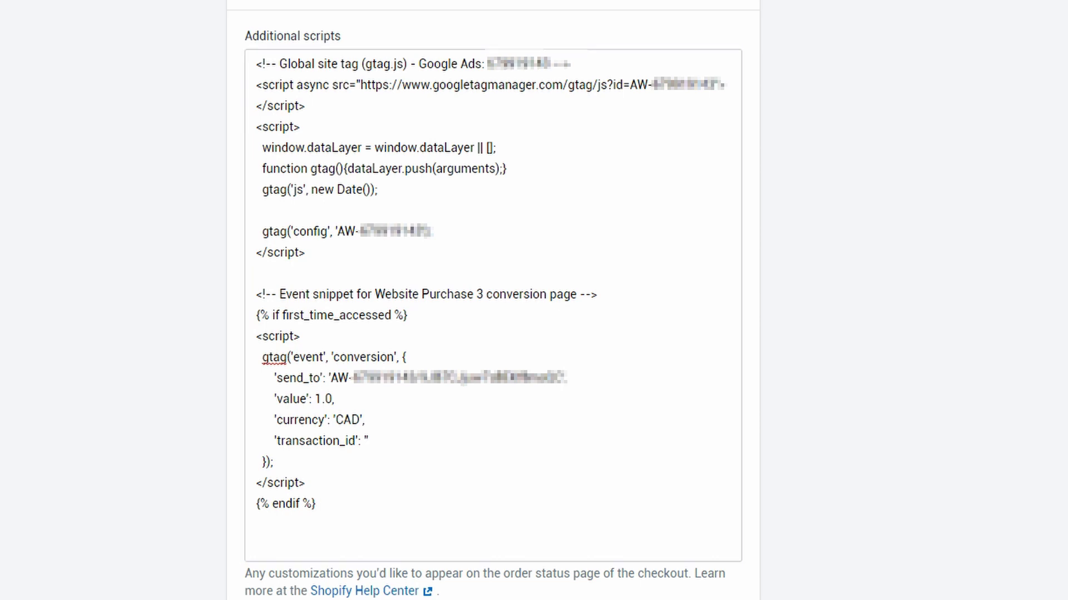
Step: Fill the Website Purchase 3 snippet's transaction_id quotes with '{{ order_number }}'
double_click(376, 441)
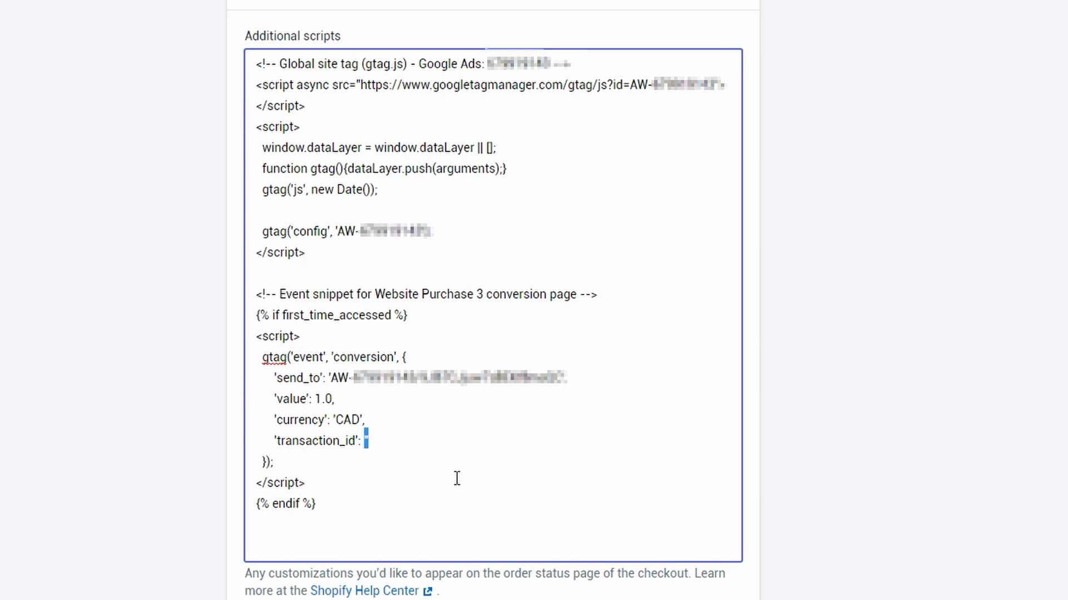
key(ctrl+v)
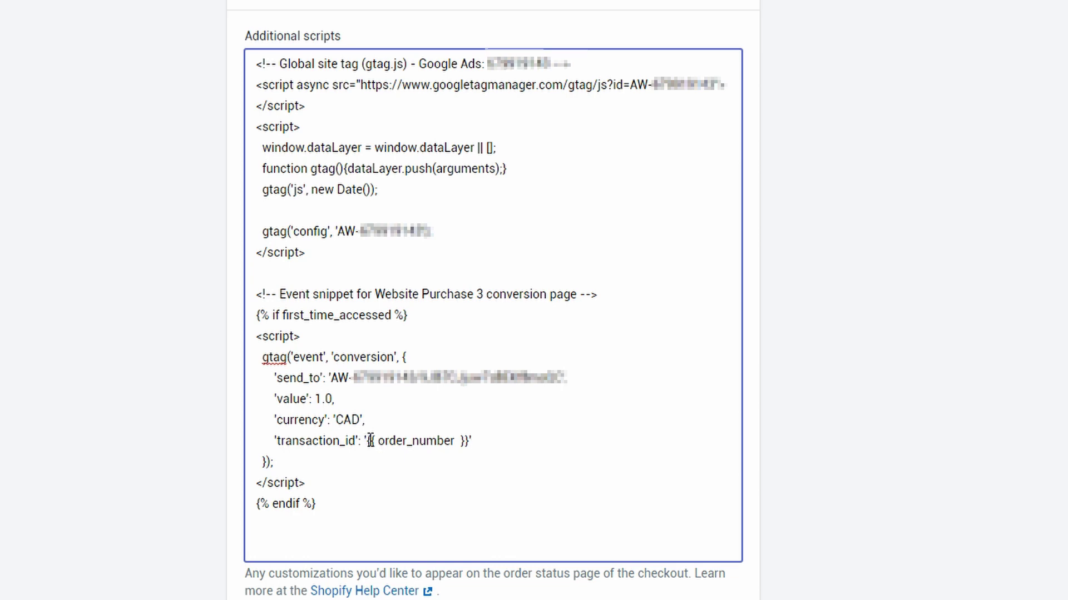
click(484, 438)
drag(483, 439, 366, 447)
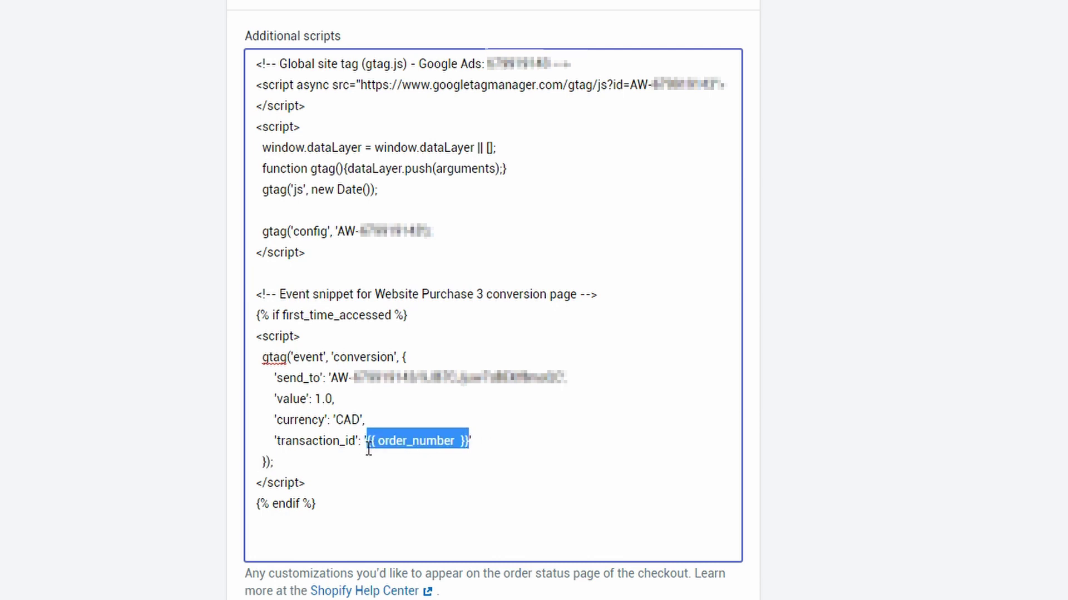
key(BackSpace)
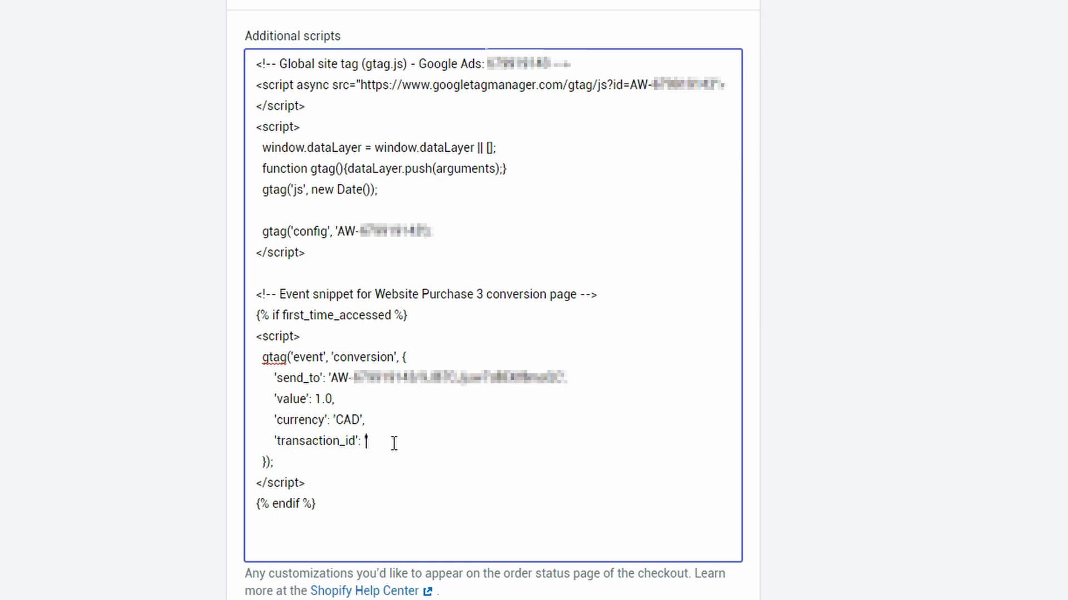
double_click(366, 440)
key(ctrl+v)
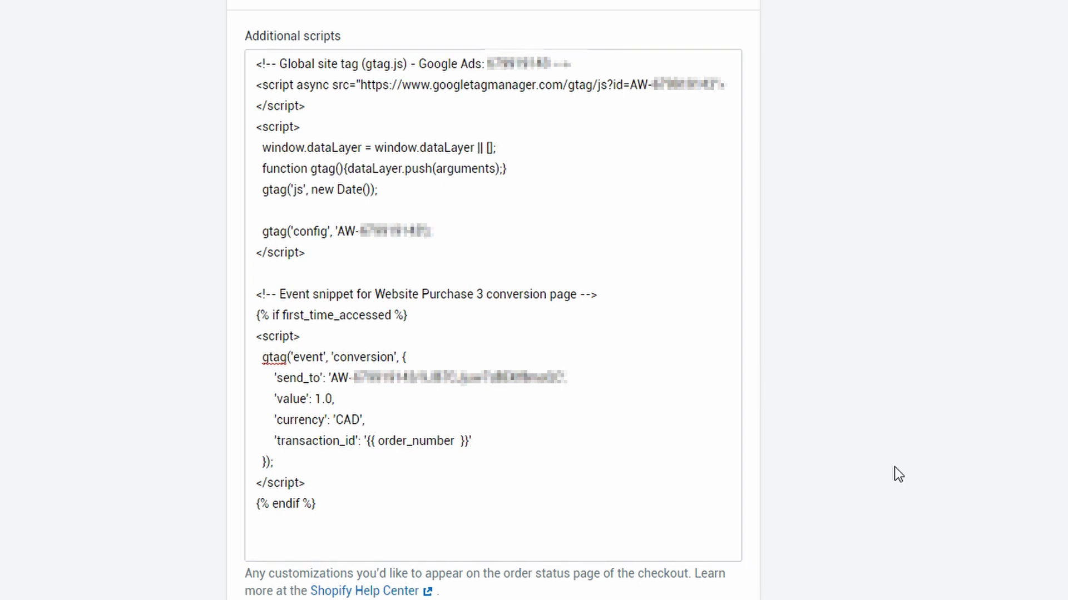
Step: Replace the fixed 1.0 value with '{{ checkout.total_price | money_without_currency }}'
click(334, 399)
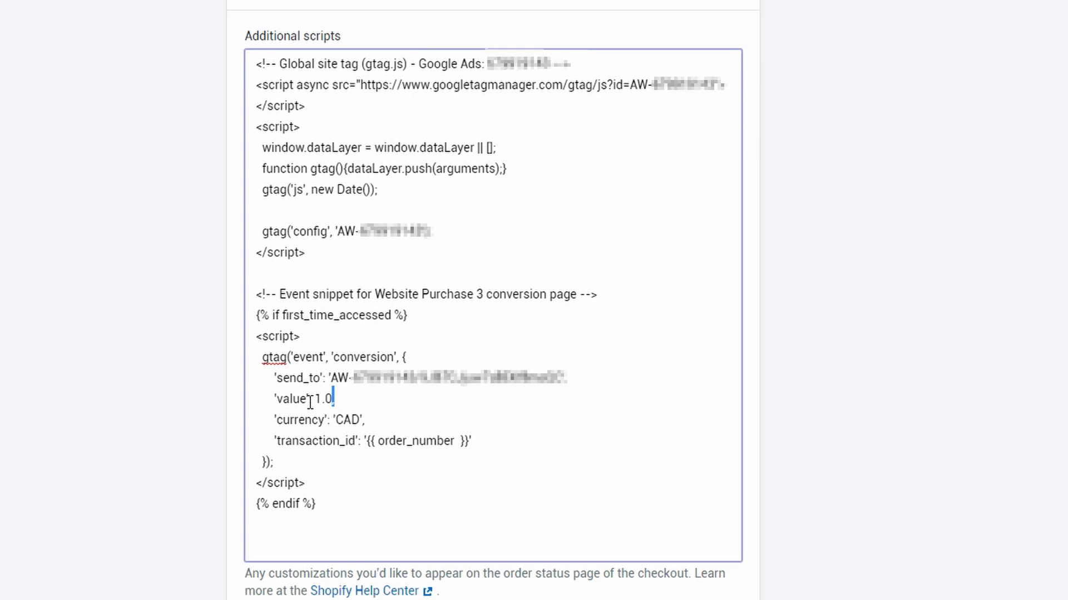
shift+click(274, 405)
text('value': {{ checkout.total_price | money_without_currency }},)
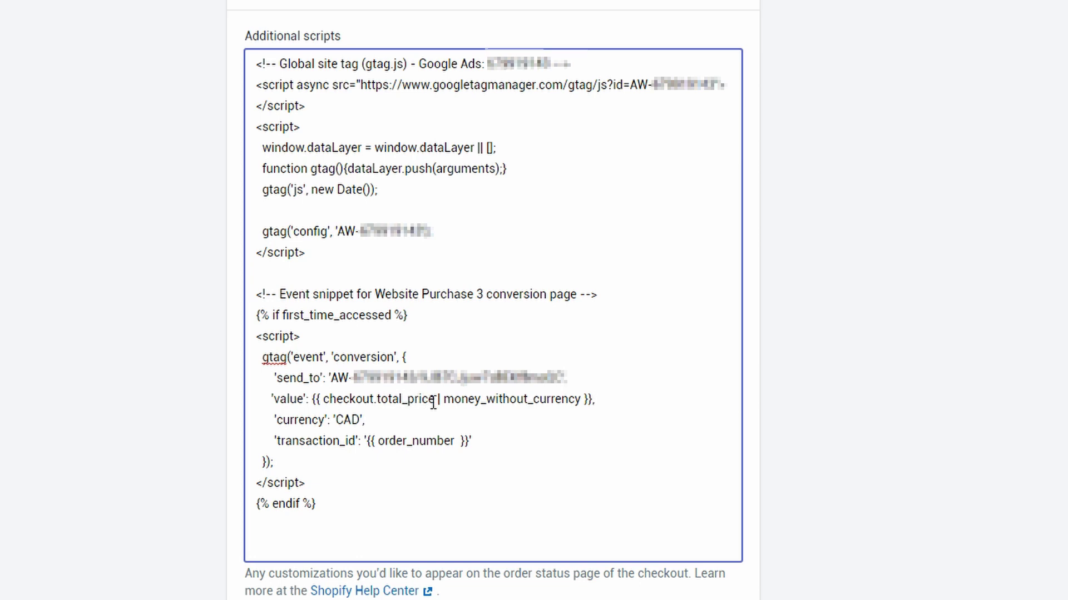
scroll(649, 308, down, 1)
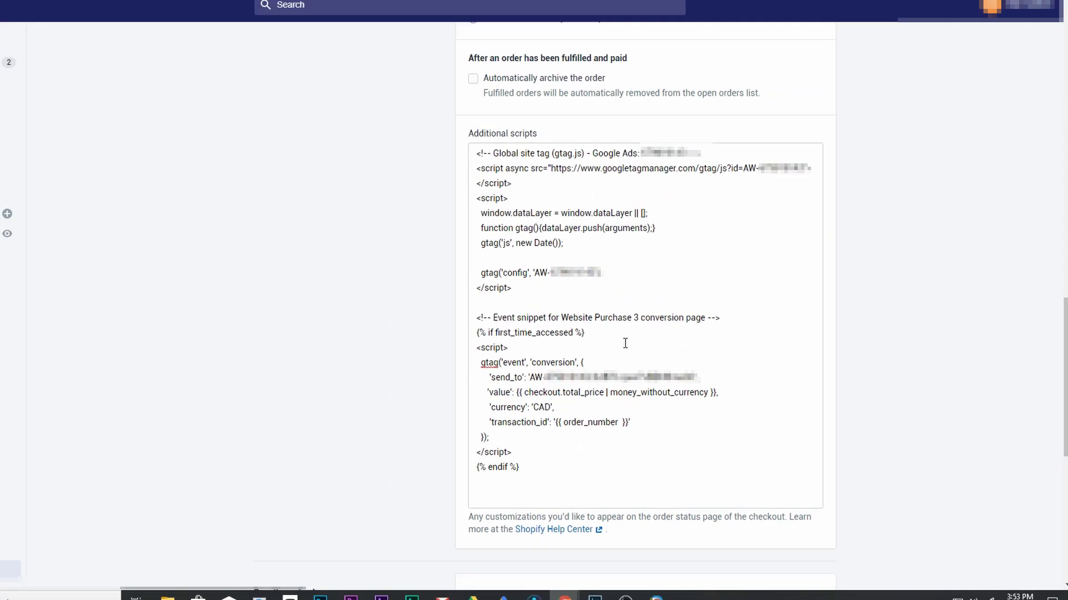